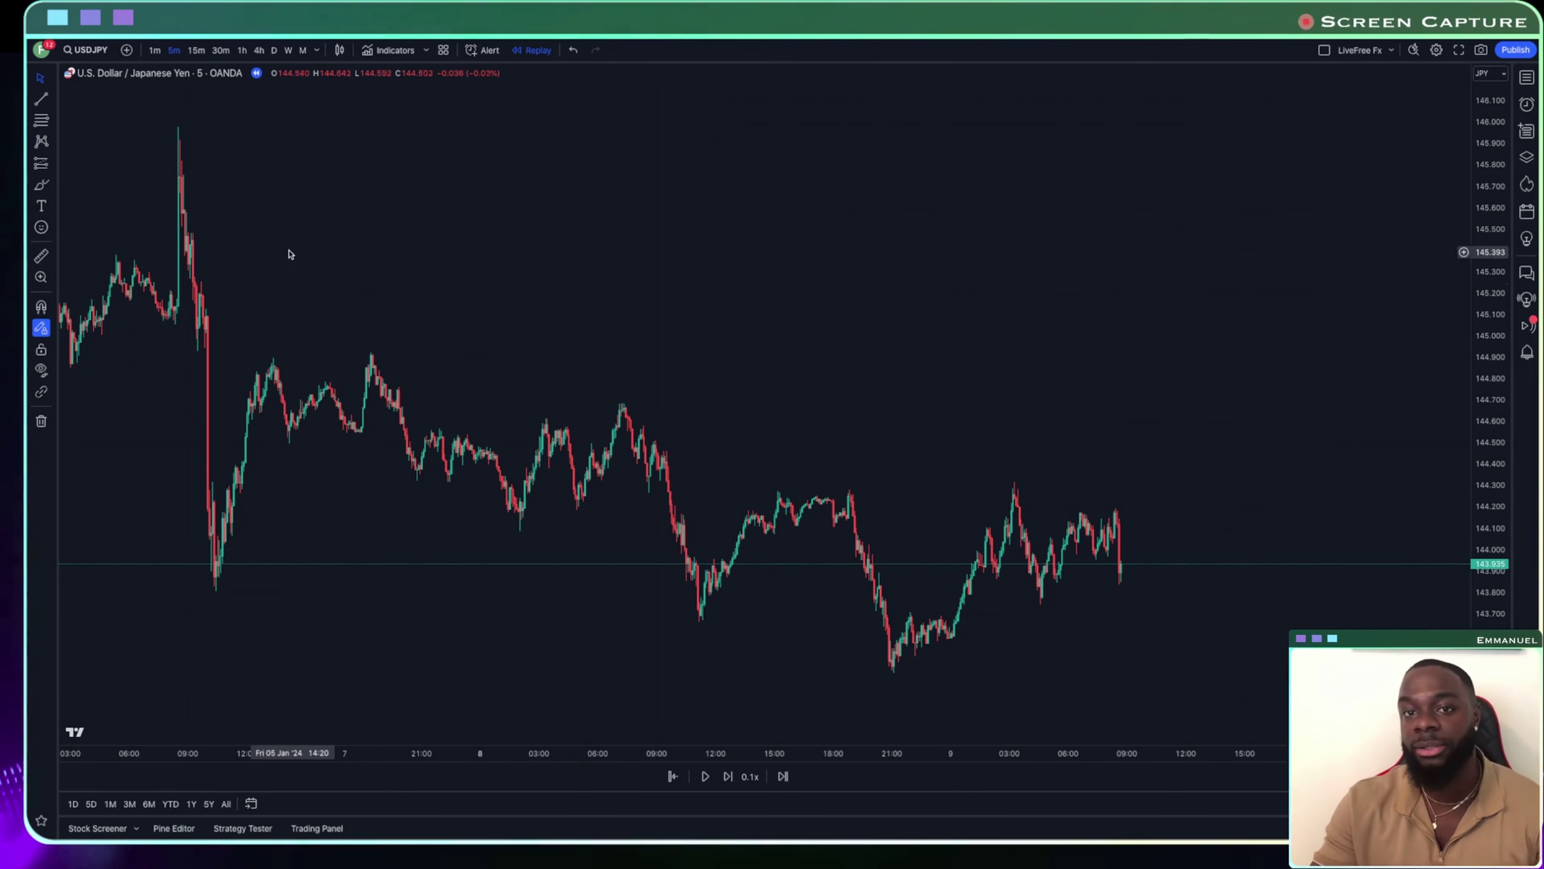
Switch the USDJPY chart to the daily timeframe and show the price action from early 2022 to January 2024
left_click_drag(279, 269, 398, 285)
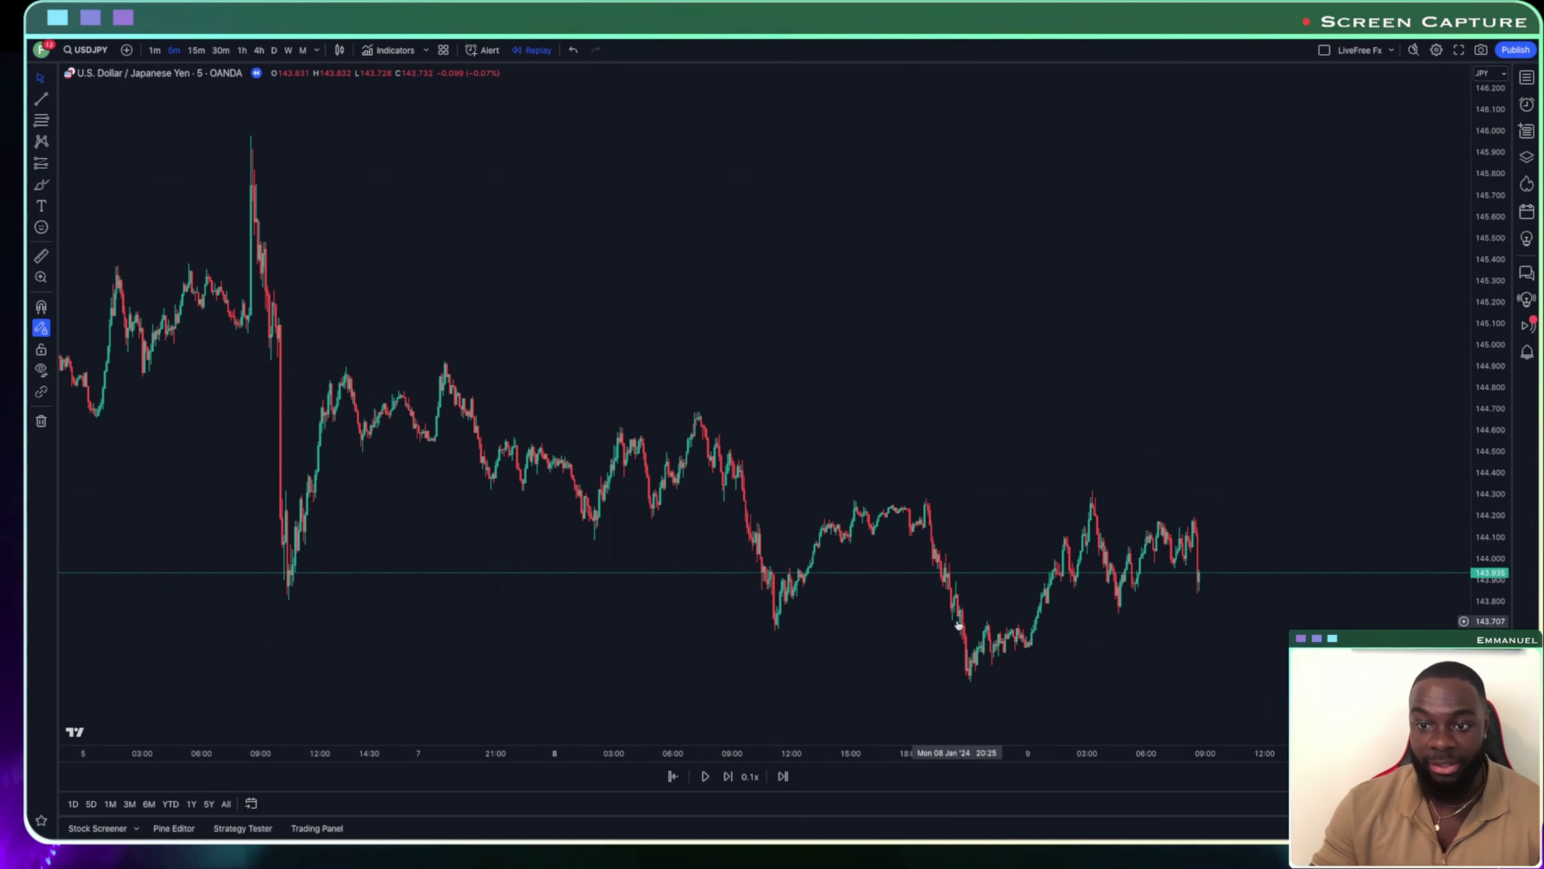
left_click_drag(679, 621, 790, 600)
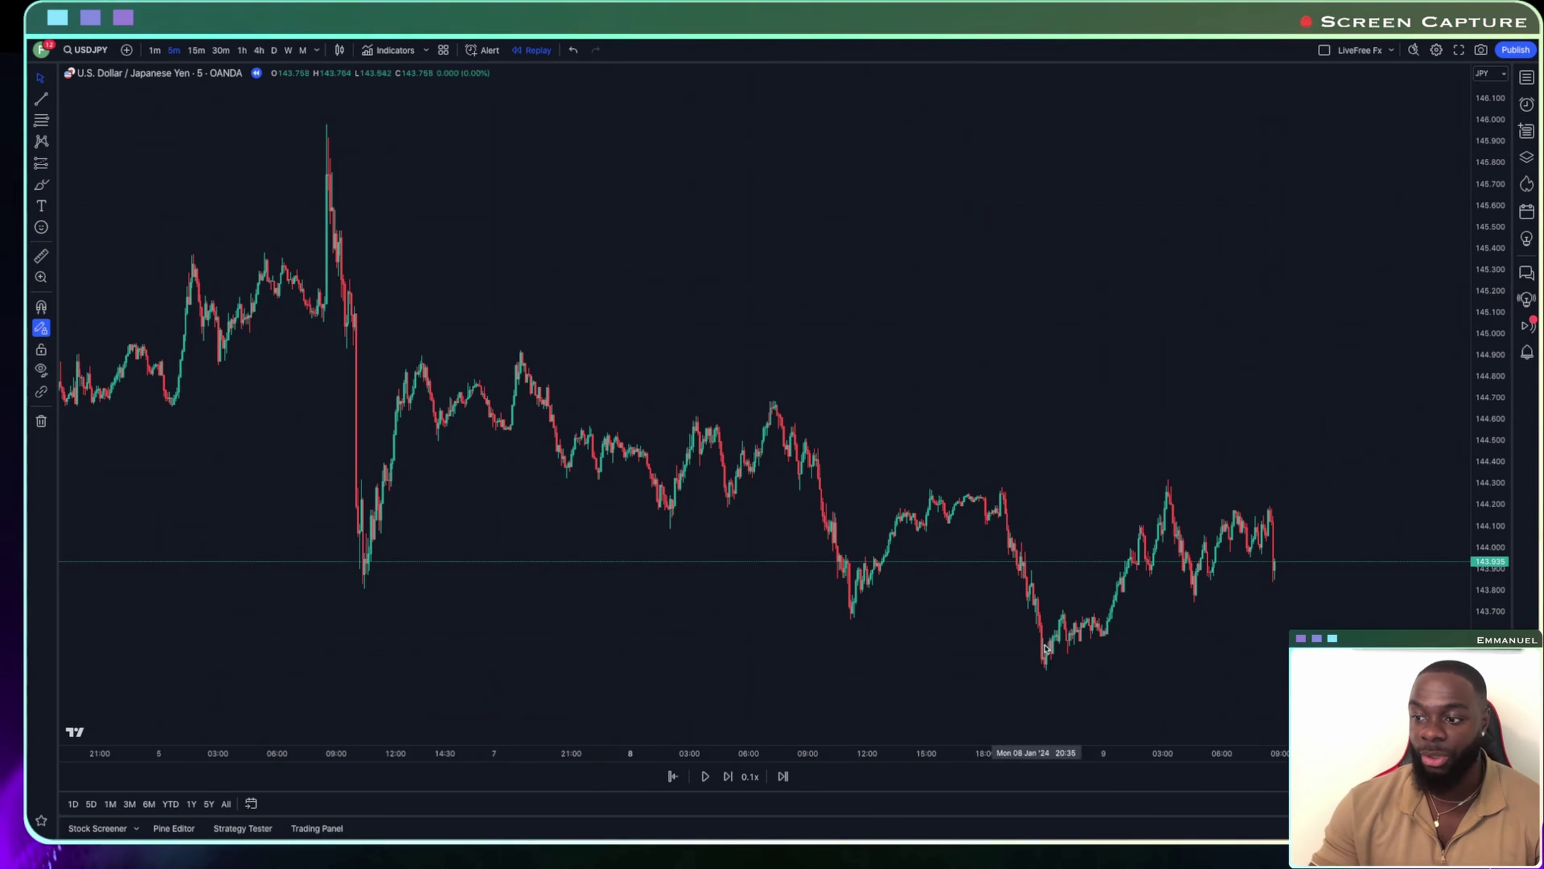
left_click(273, 50)
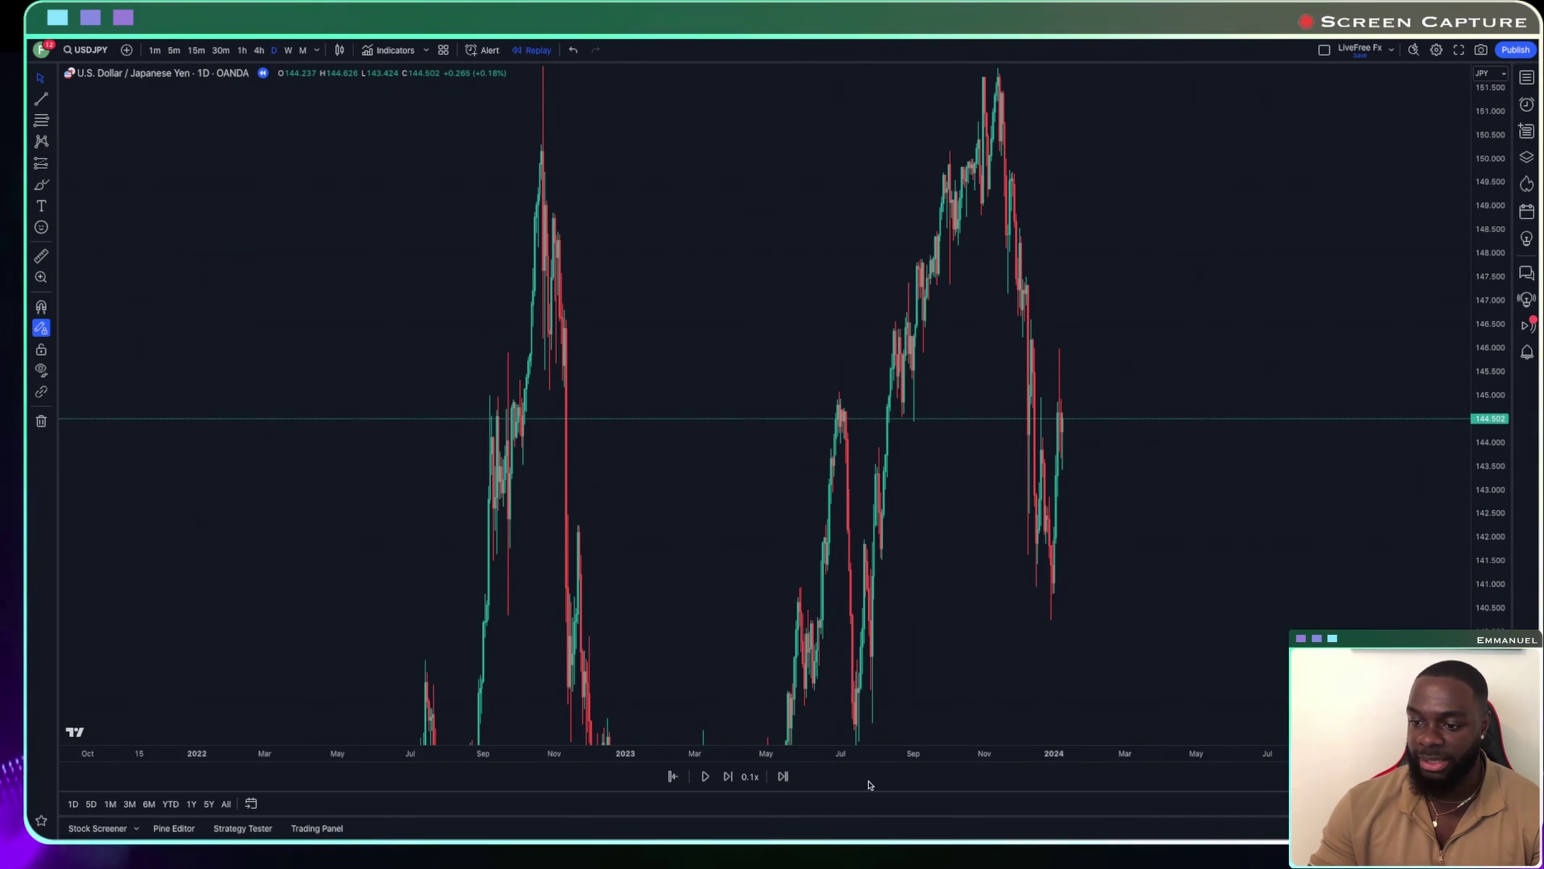
scroll(752, 724, "up", 5)
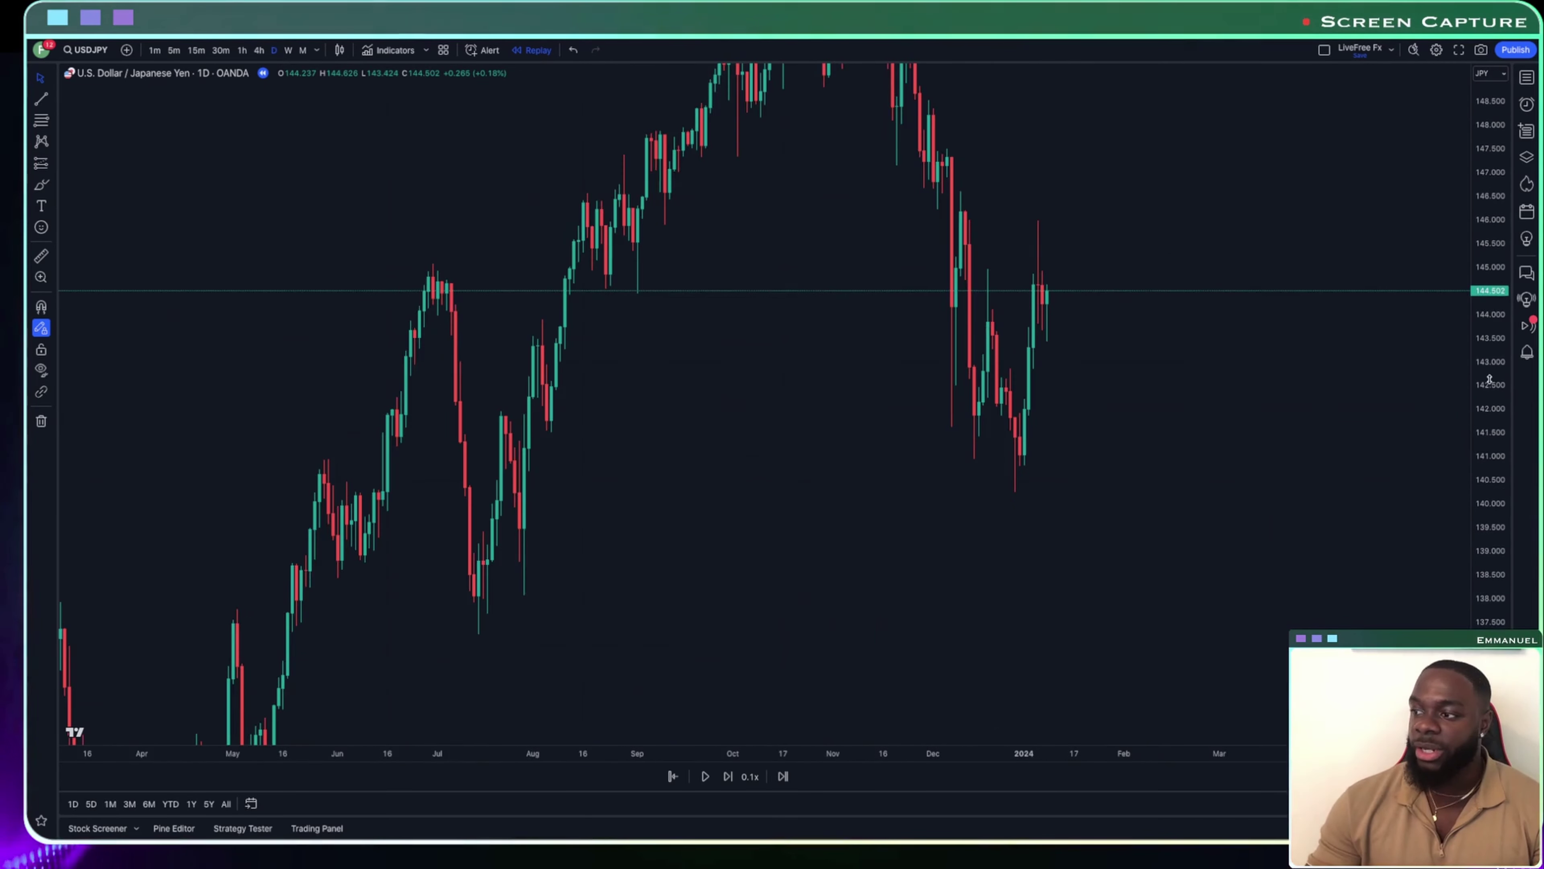
left_click_drag(1489, 378, 1490, 438)
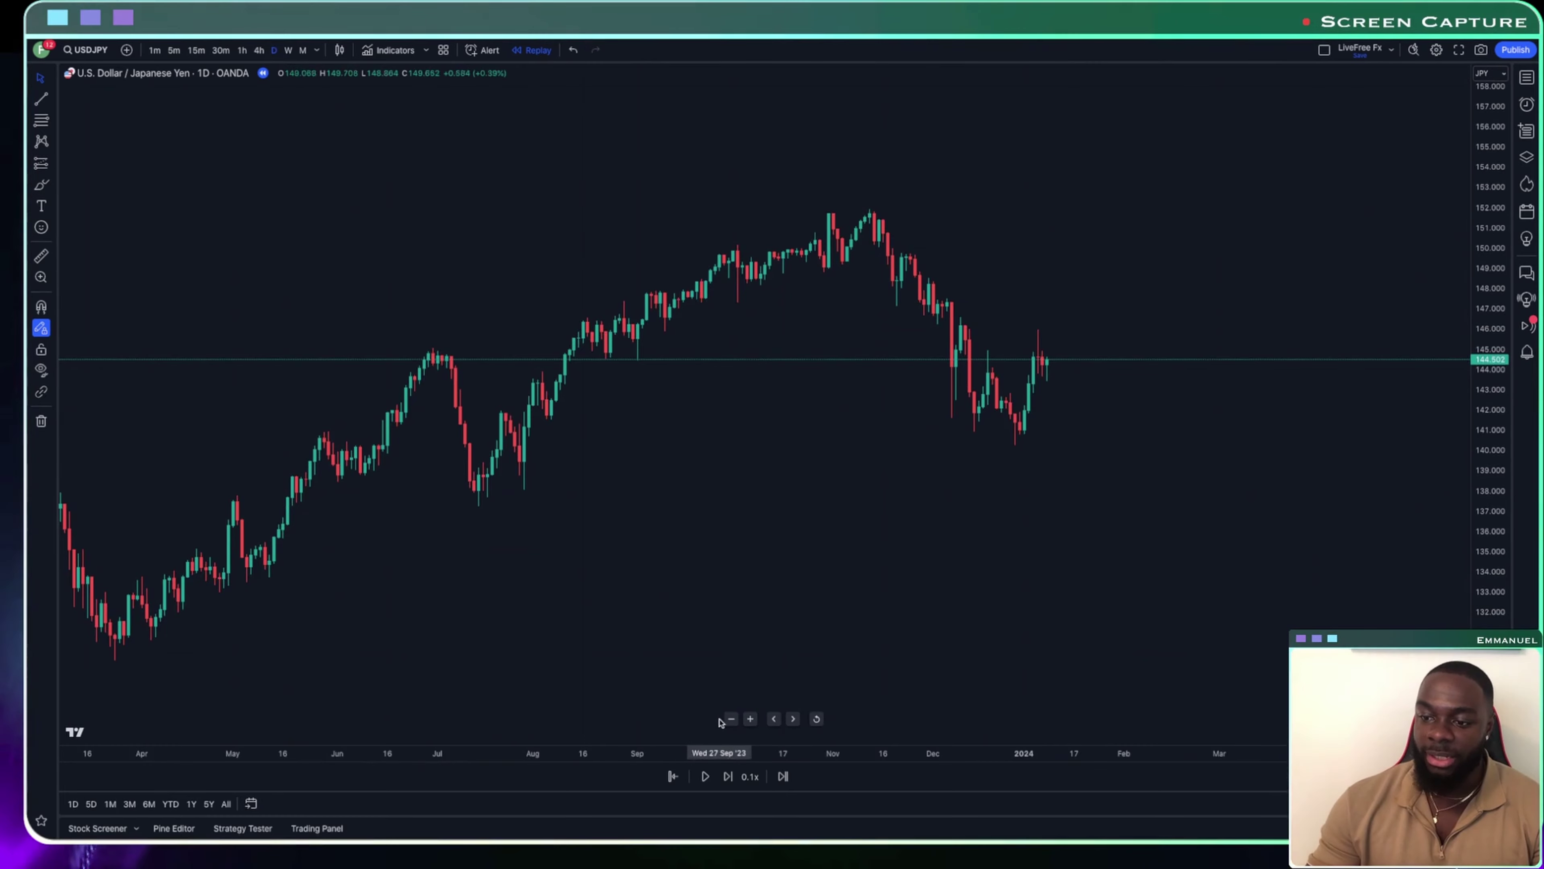
scroll(720, 722, "down", 6)
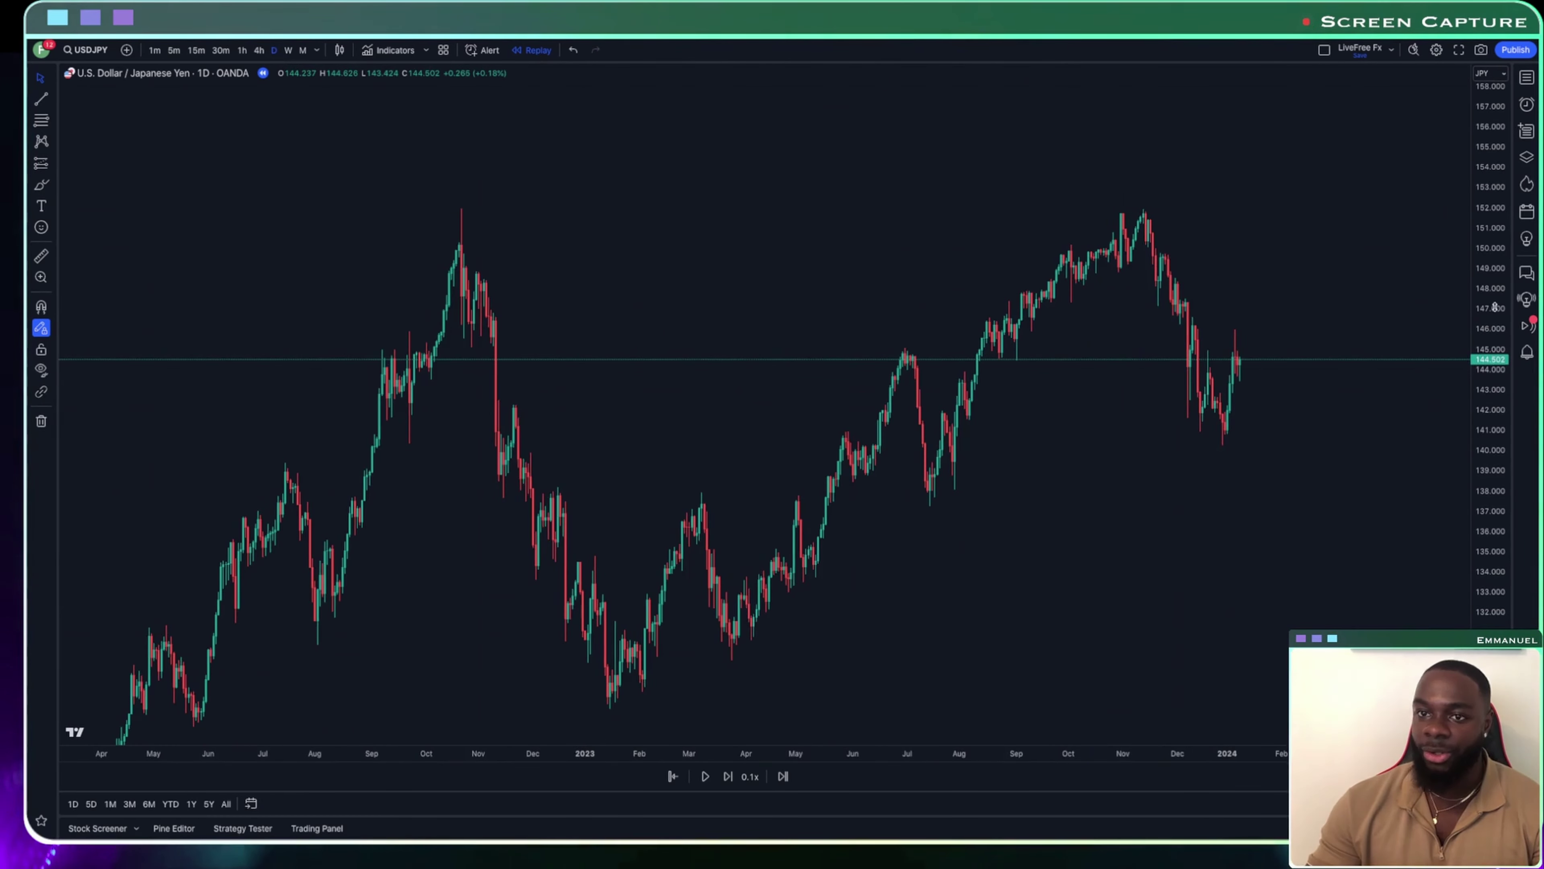
left_click_drag(1495, 307, 1491, 497)
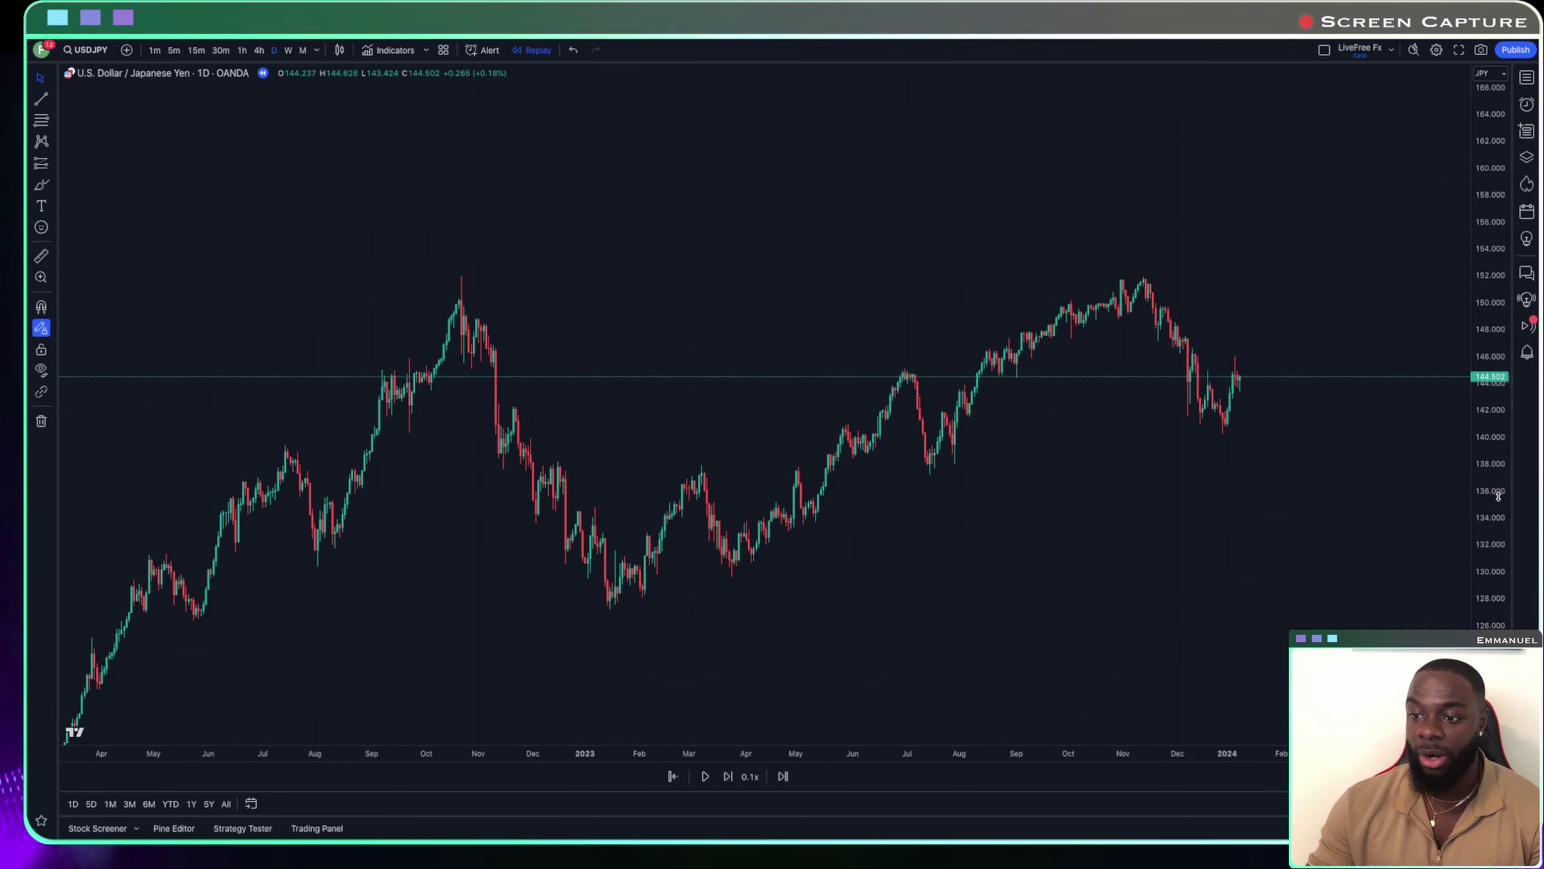
scroll(1499, 496, "left", 5)
left_click_drag(1497, 411, 1498, 429)
Draw a rising trend line beneath the daily lows from about February to November 2023
left_click(41, 99)
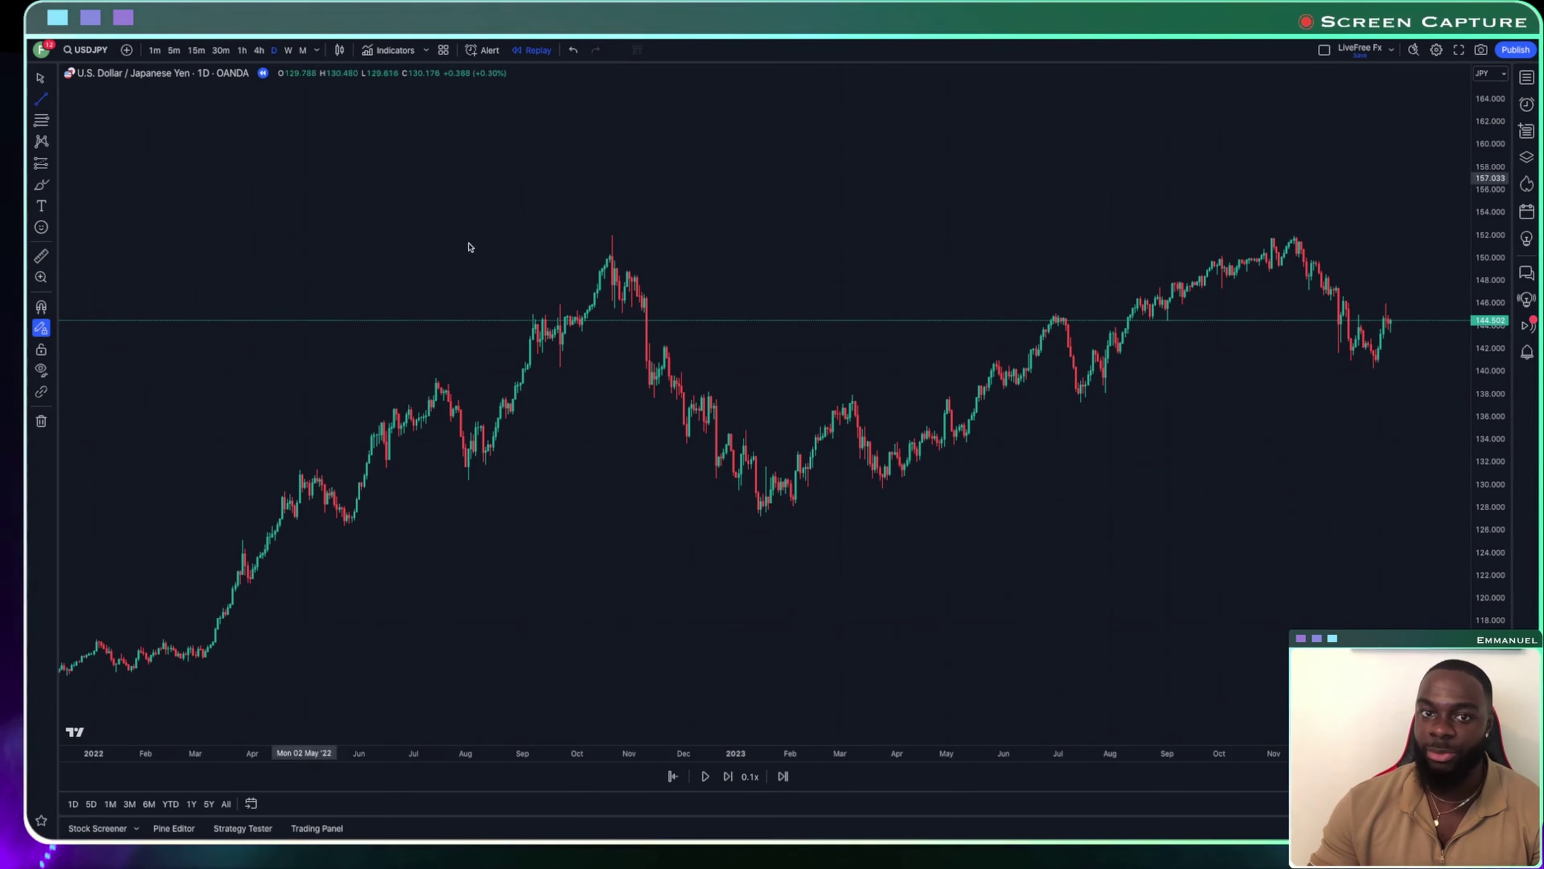
left_click(803, 540)
left_click(1311, 345)
Switch the chart to the 1-hour timeframe and delete the rising trend line
scroll(1392, 432, "right", 6)
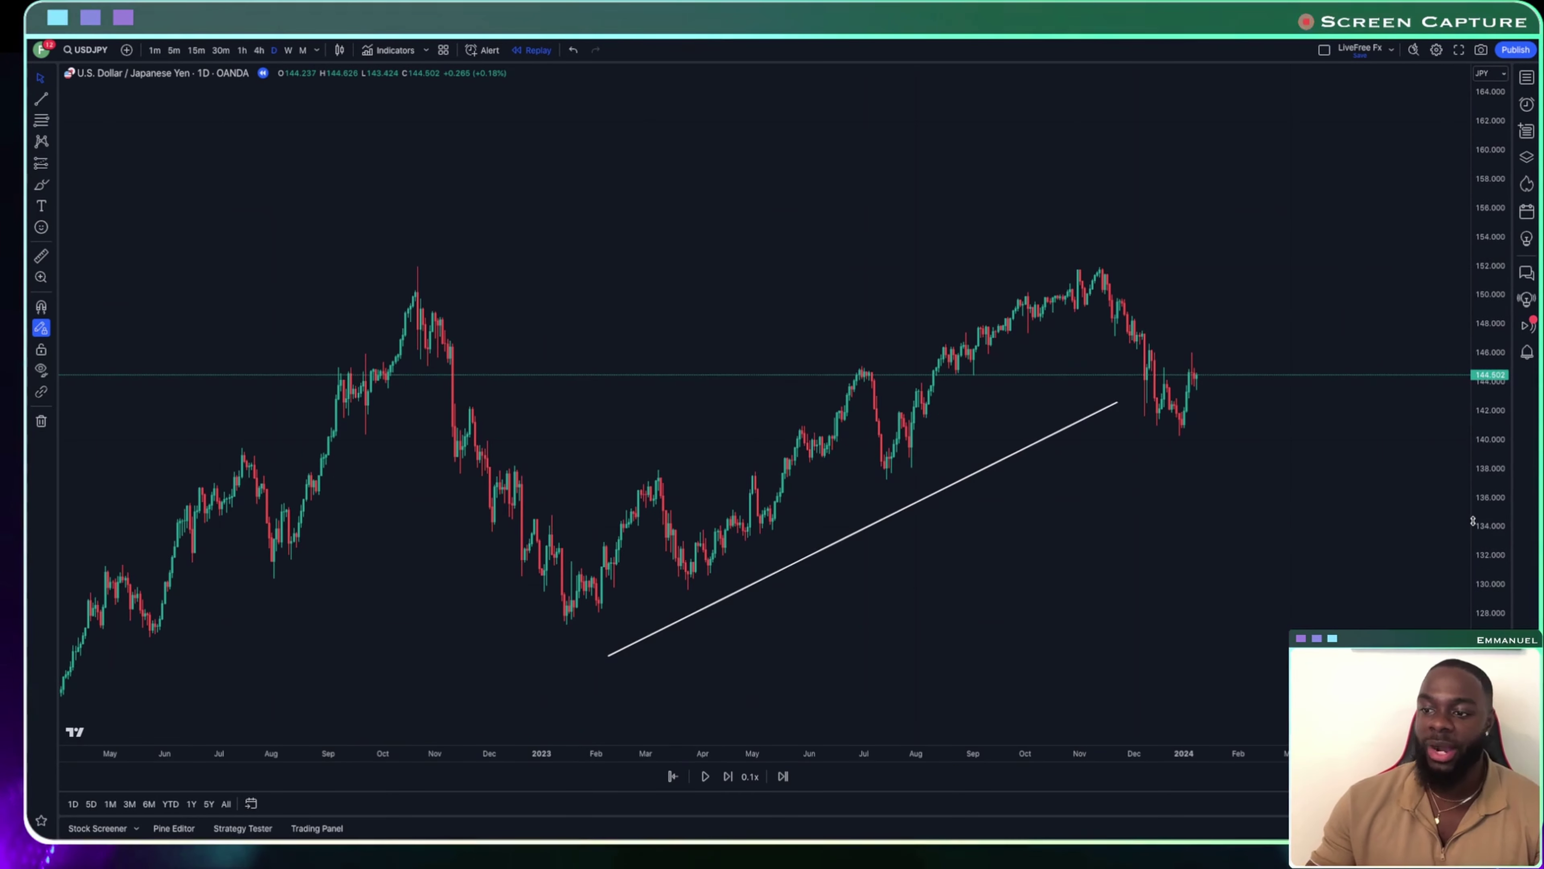
left_click(750, 719)
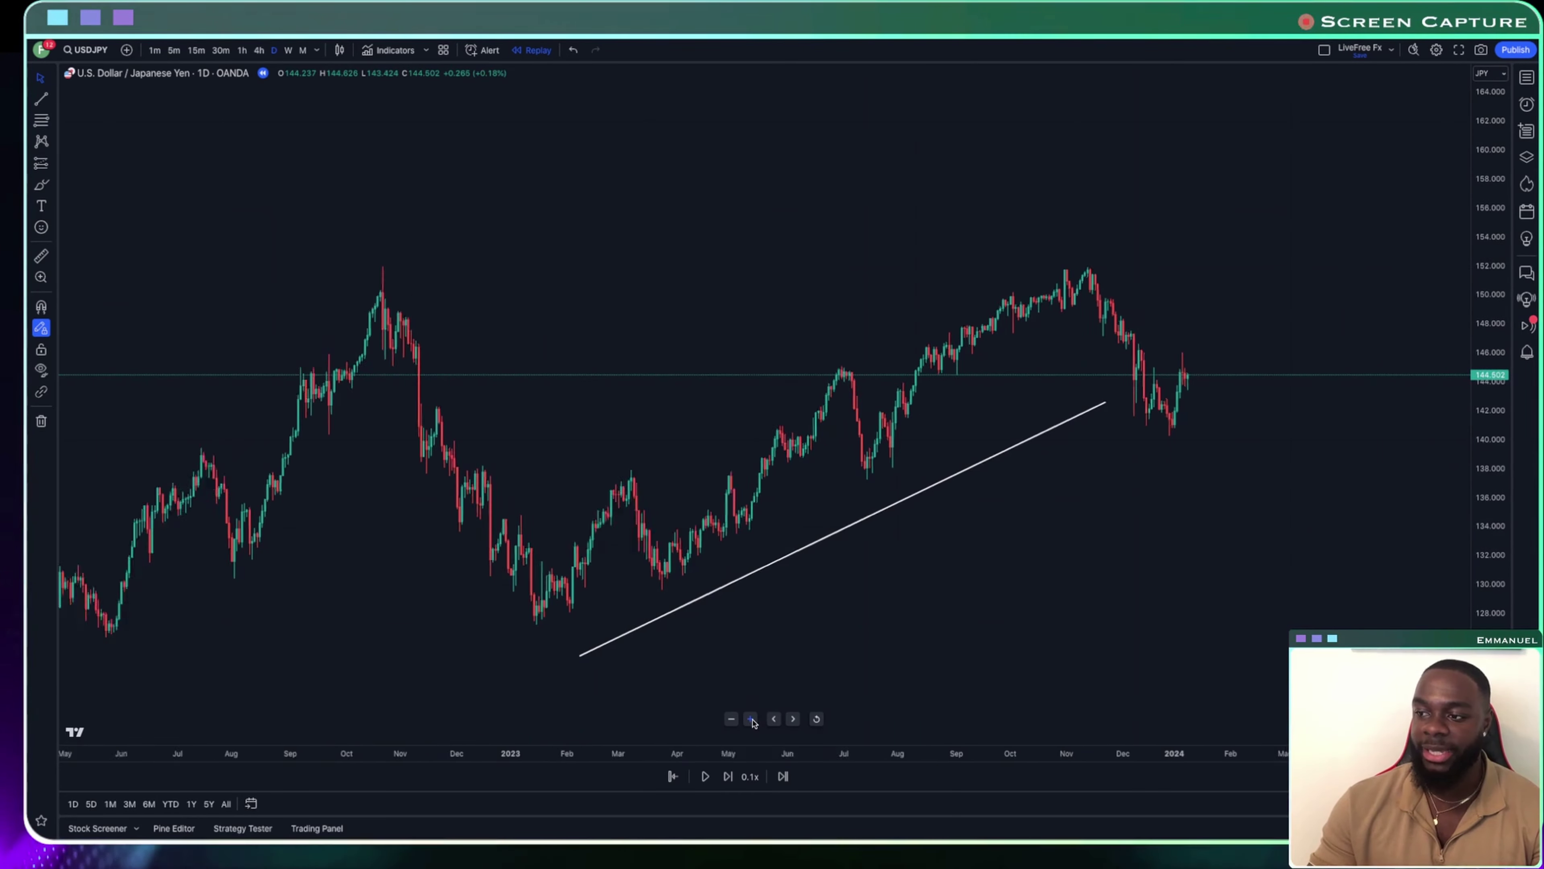
left_click(752, 719)
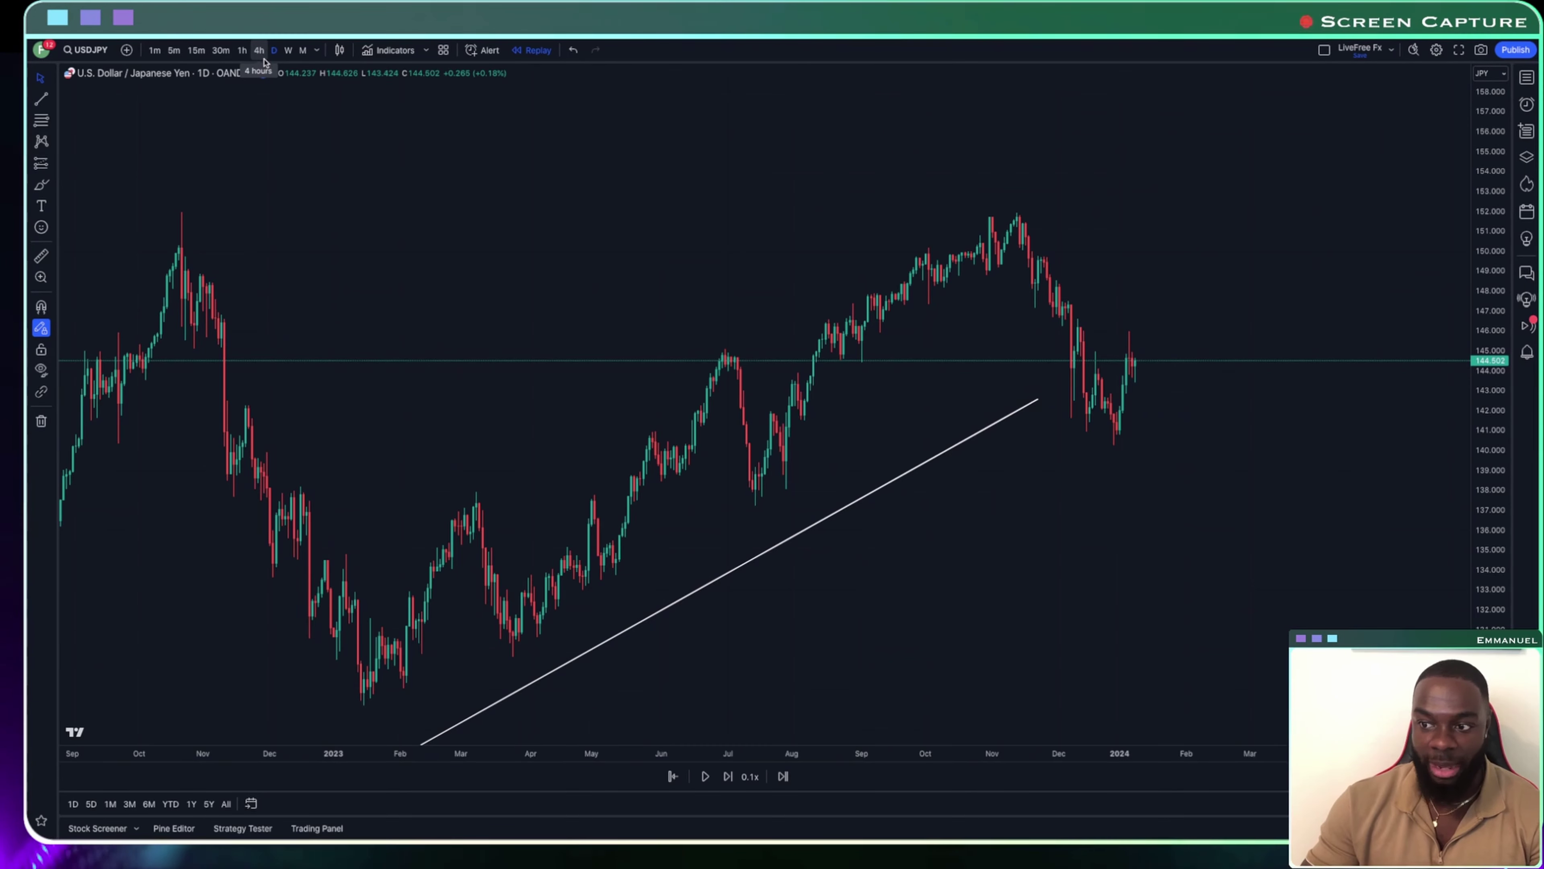
left_click(243, 51)
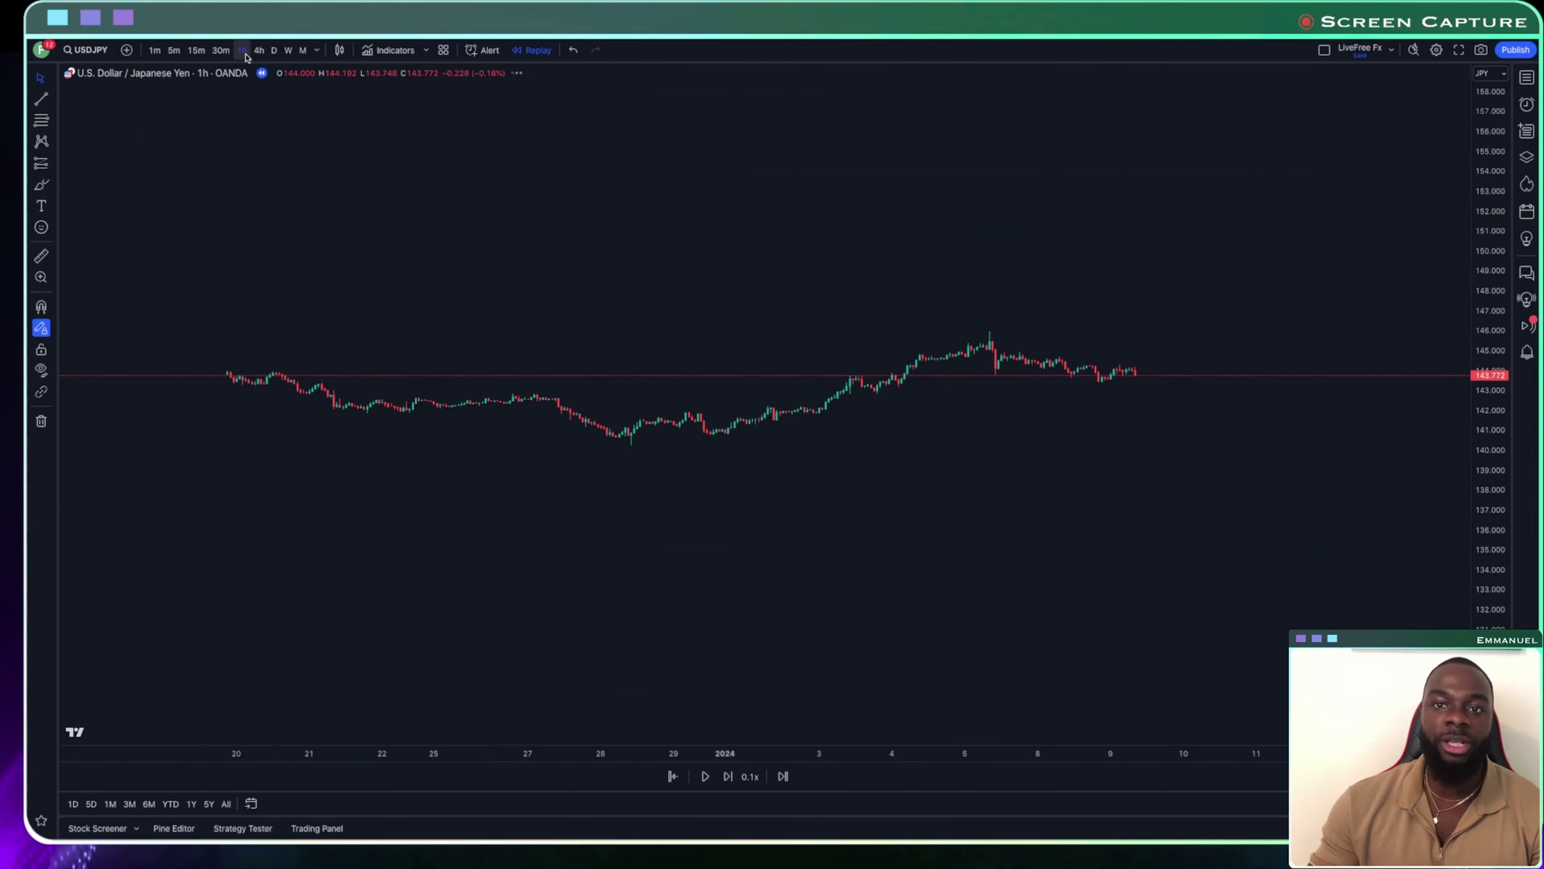
left_click(732, 719)
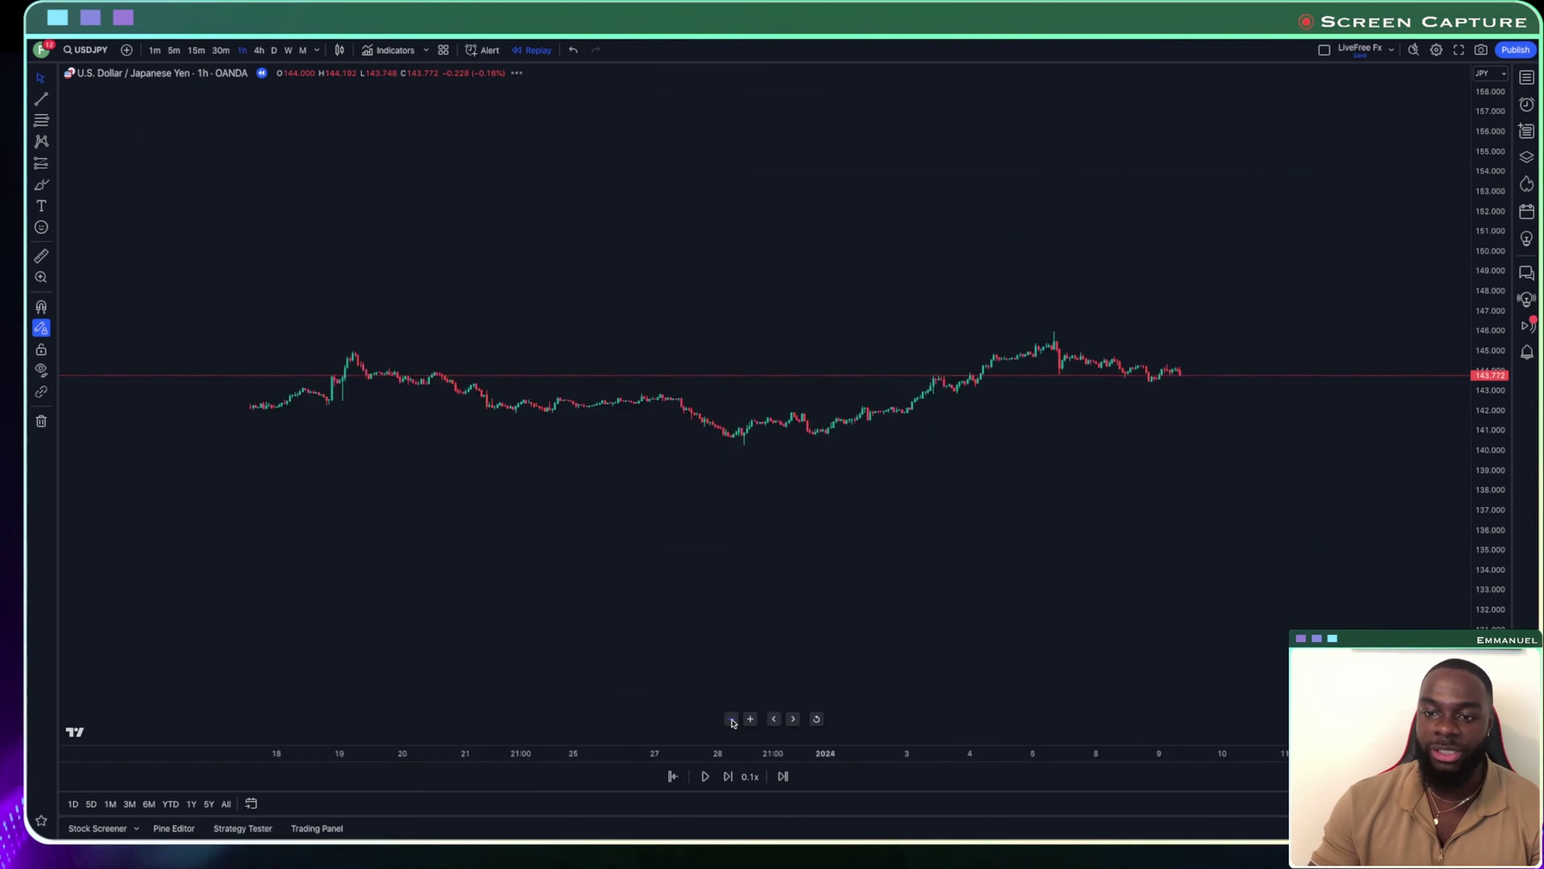
left_click(732, 719)
left_click(732, 719)
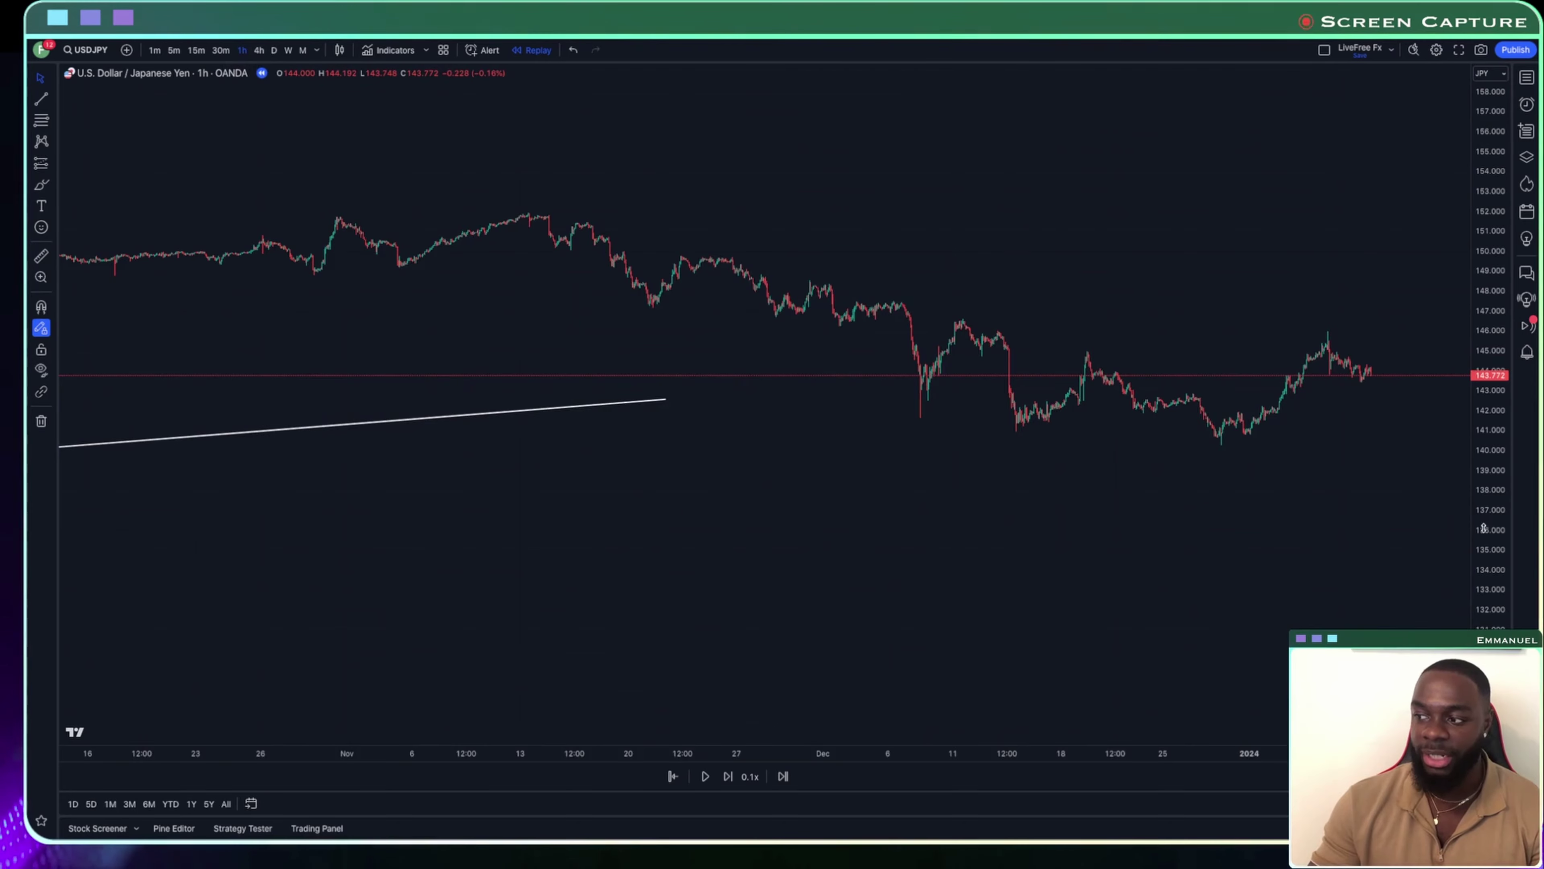
left_click_drag(1489, 426, 1489, 365)
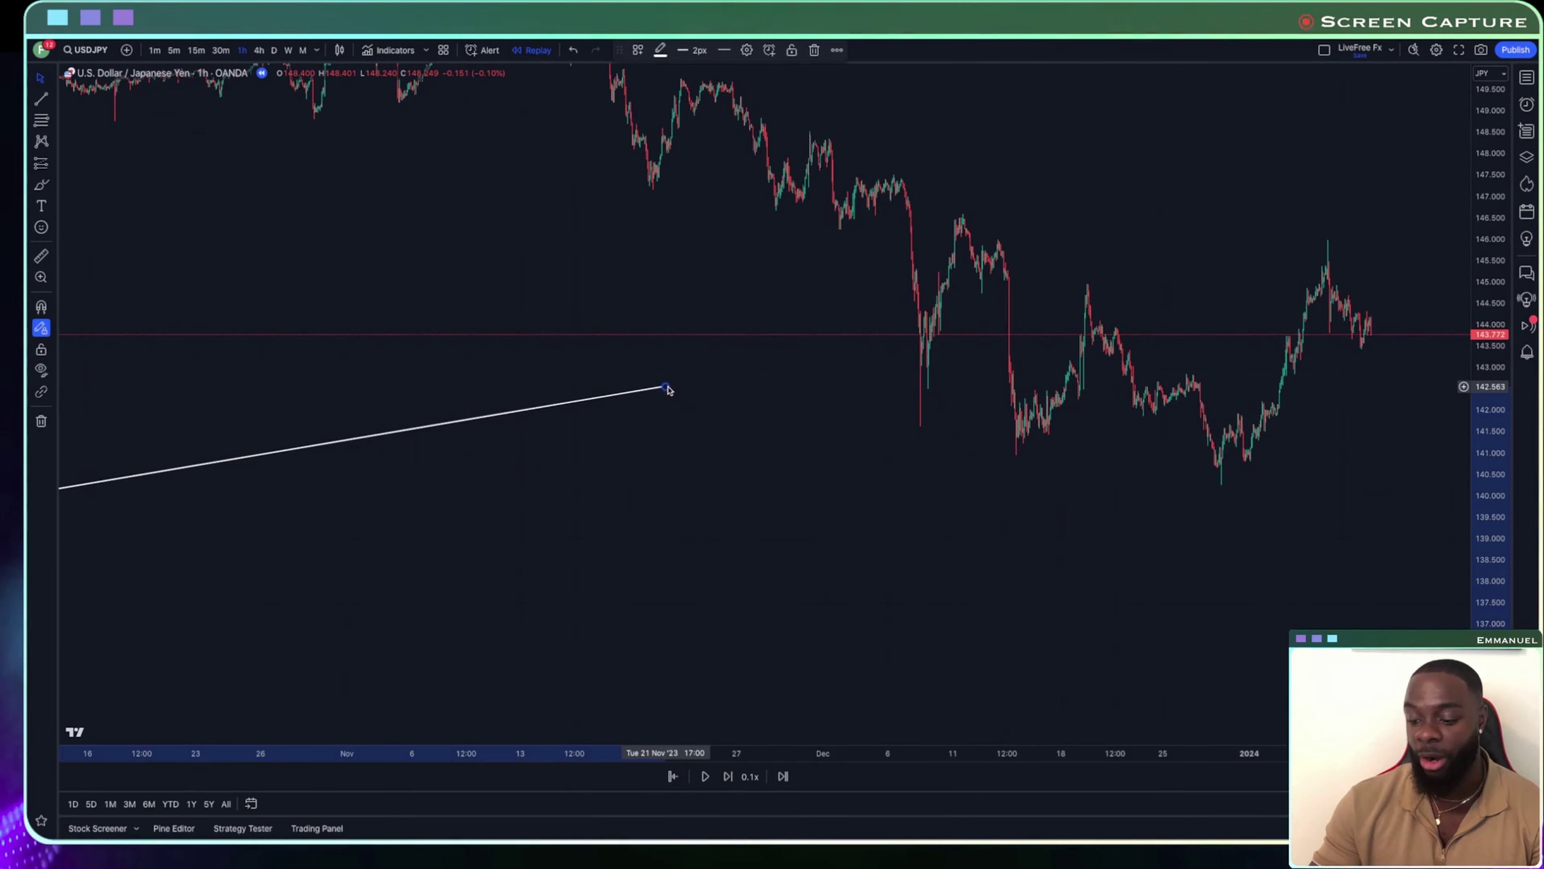
key("Delete")
Sketch a rising zigzag of four higher highs with trend lines in the empty area below the candles, peaking at about 146.575
left_click_drag(254, 262, 655, 276)
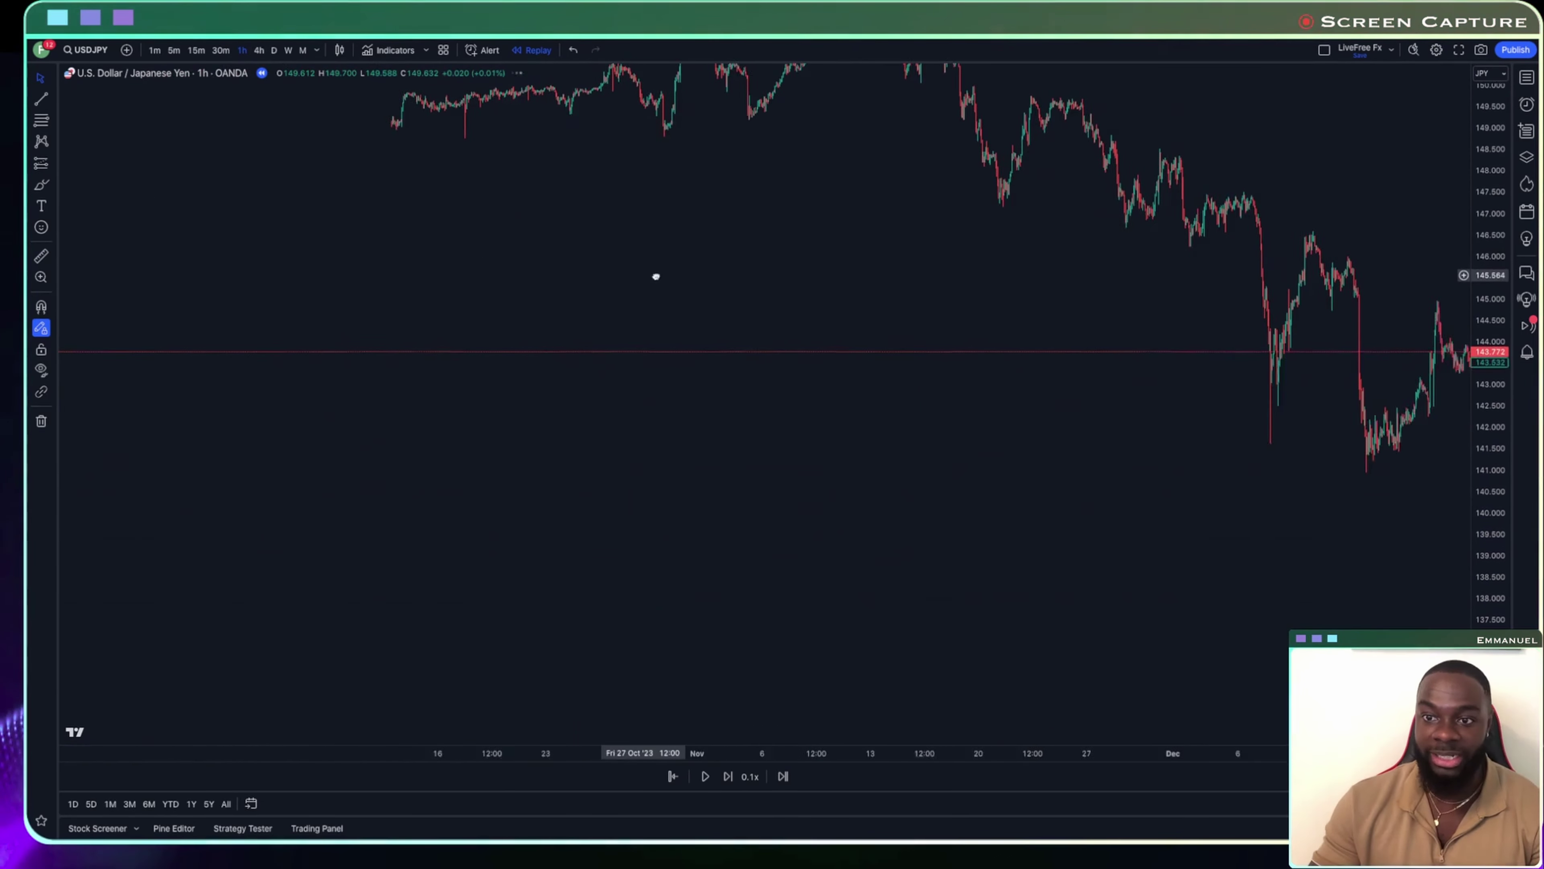
left_click(43, 100)
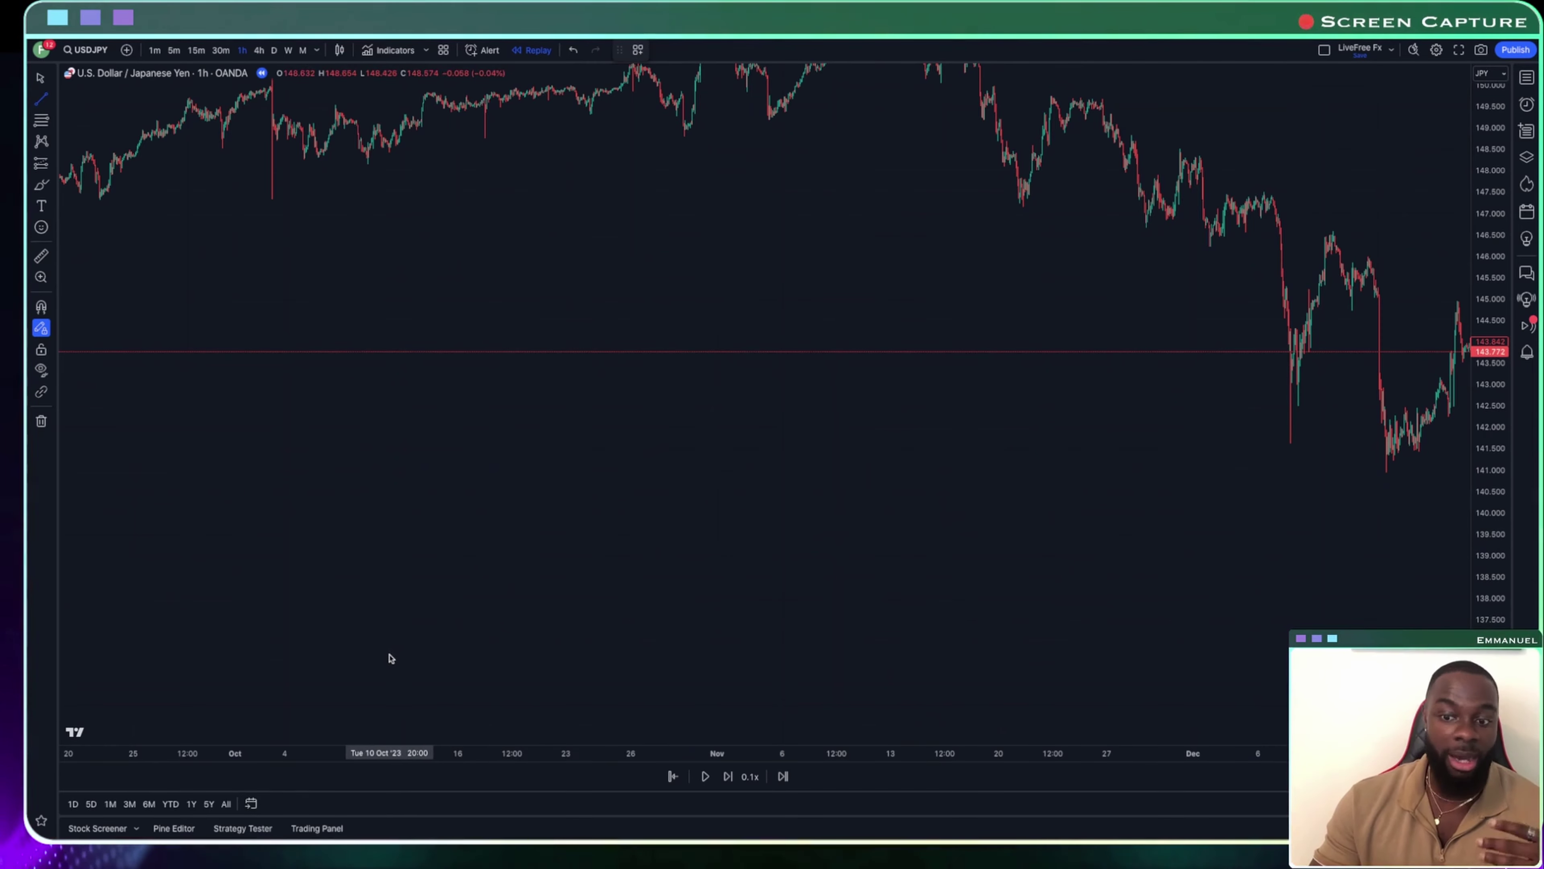
mouse_move(389, 656)
left_mouse_down()
mouse_move(465, 557)
mouse_move(508, 624)
mouse_move(611, 406)
mouse_move(656, 524)
mouse_move(745, 333)
mouse_move(834, 471)
left_mouse_up()
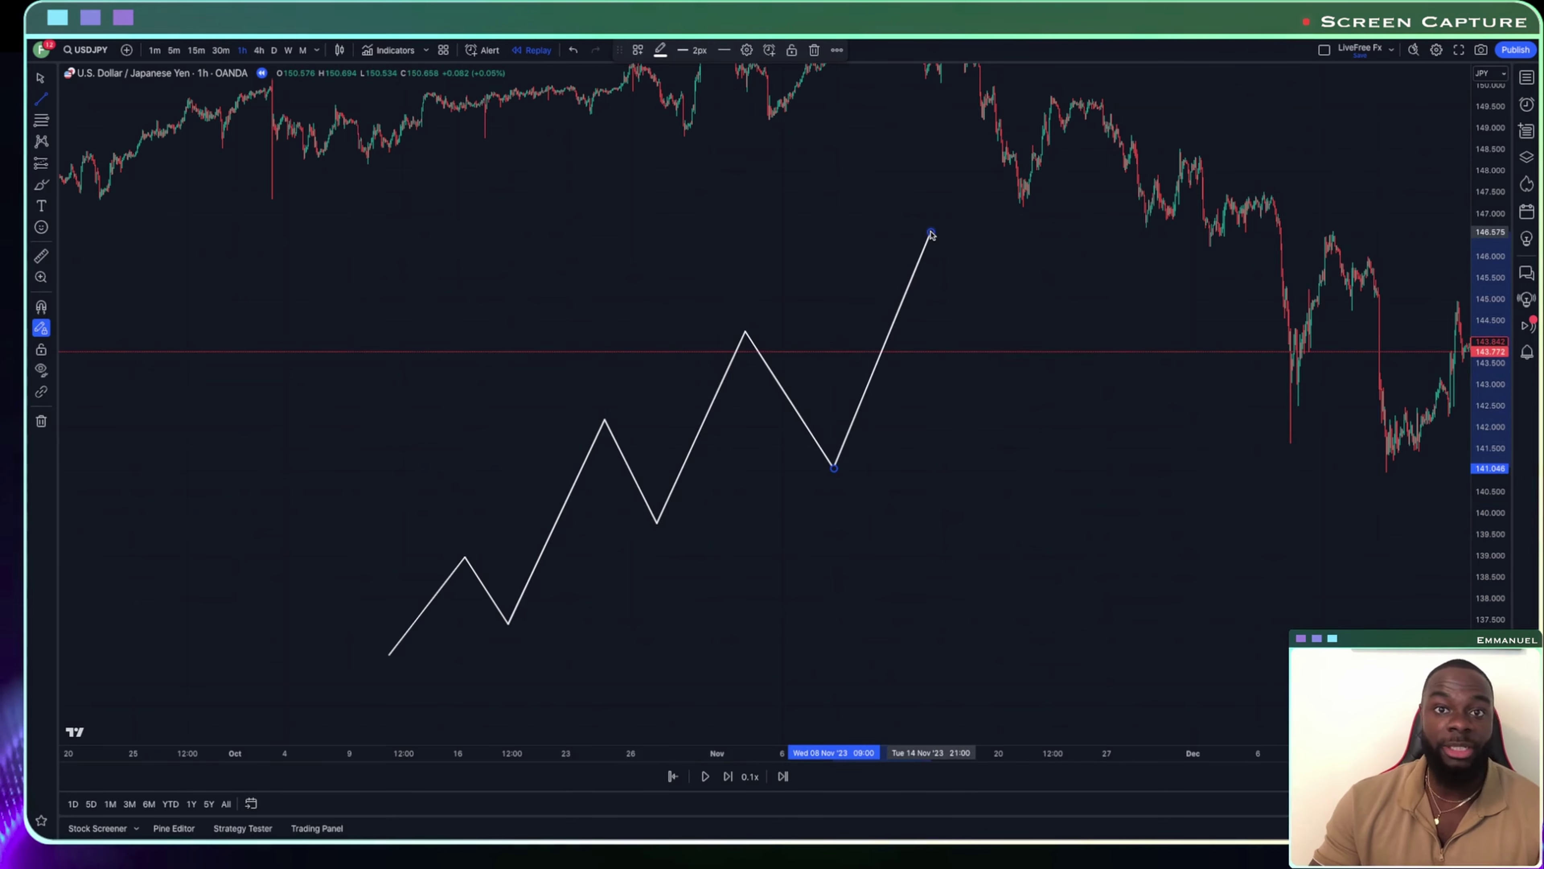
left_click(931, 234)
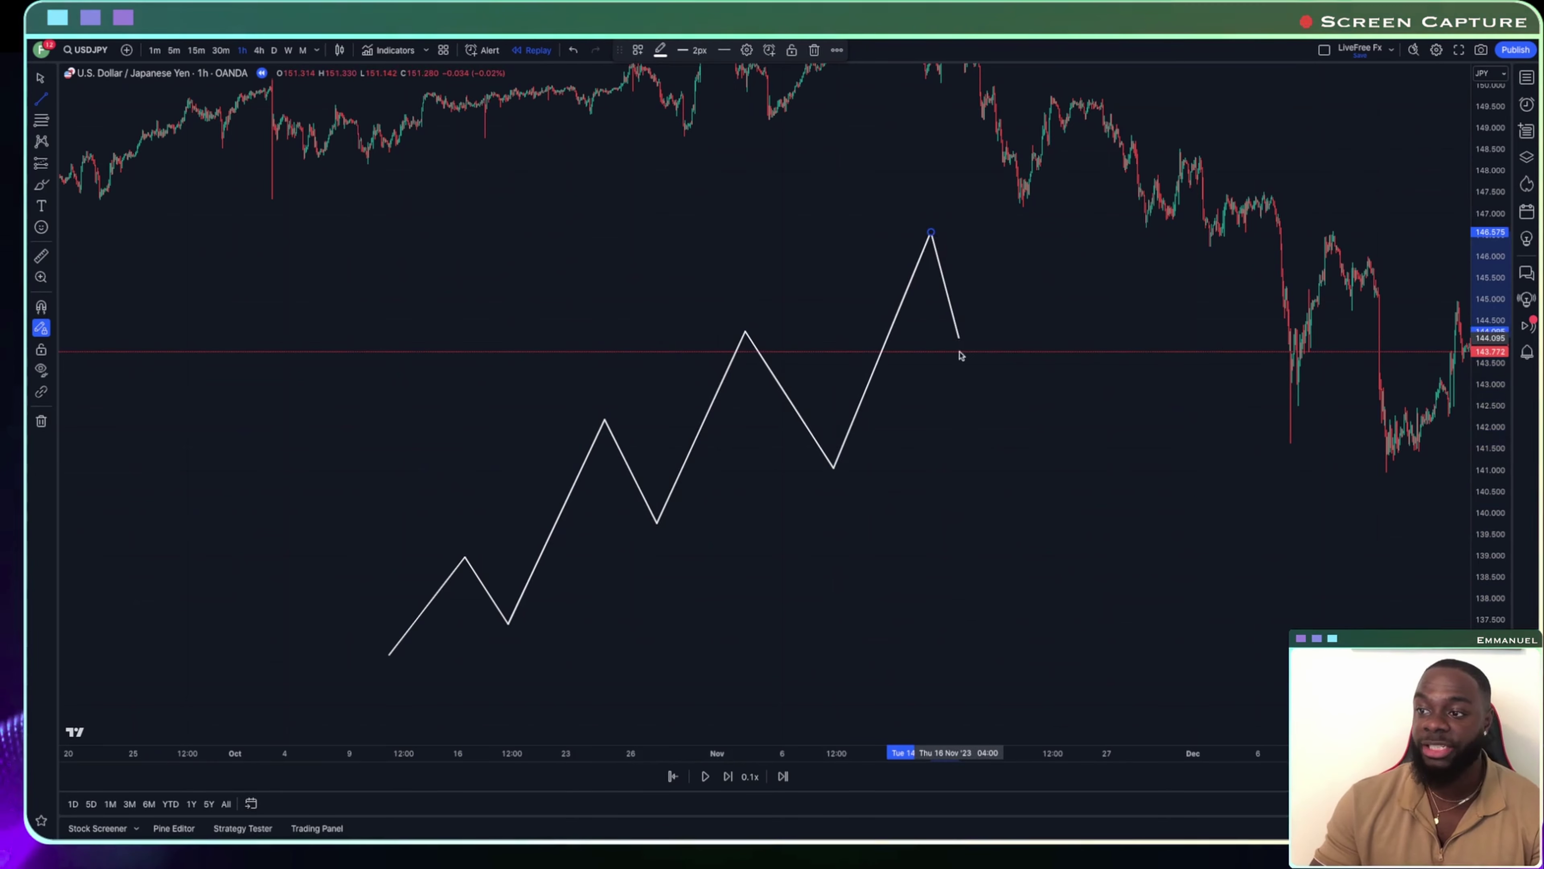
Continue the zigzag downward with lower highs and lower lows, and draw an ascending trend line under its rising lows
left_click(1006, 520)
left_click(1069, 406)
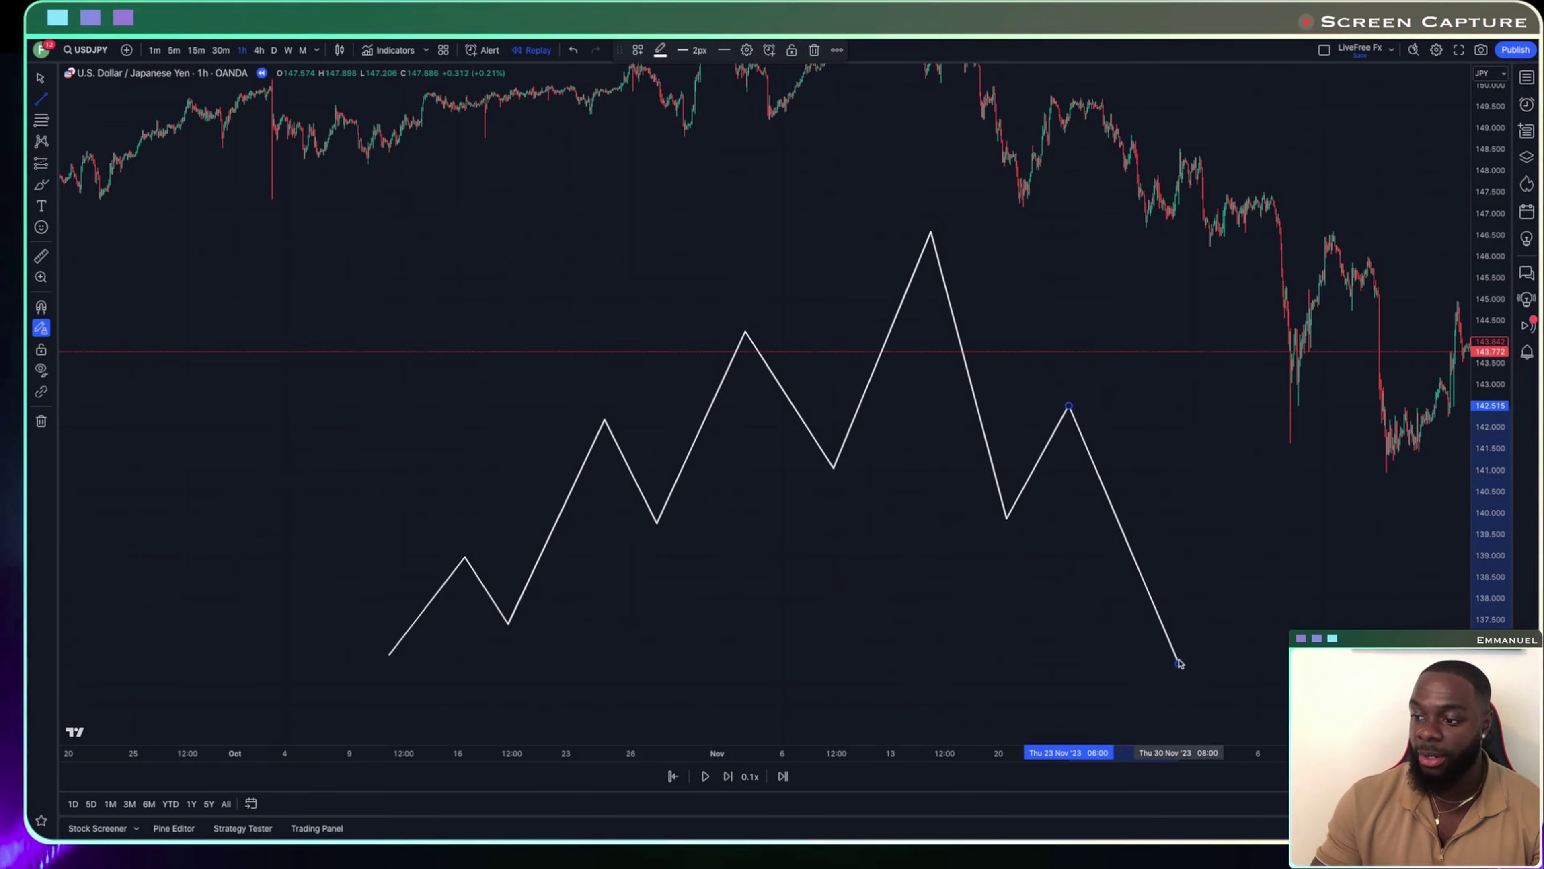
left_click(1178, 663)
left_click(1237, 505)
double_click(1307, 615)
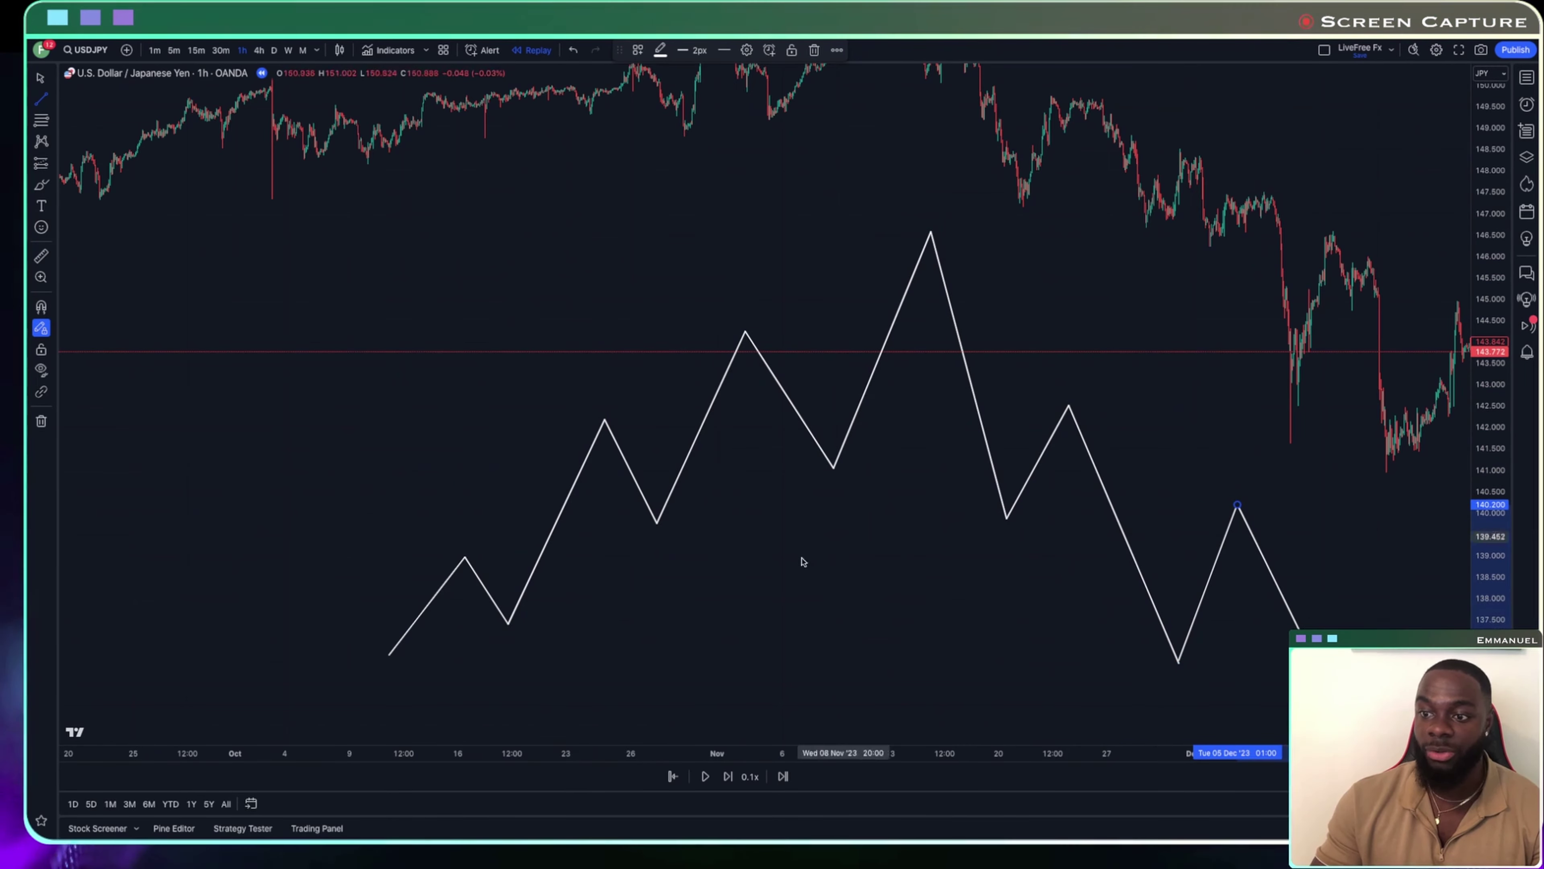
left_click_drag(454, 678, 879, 462)
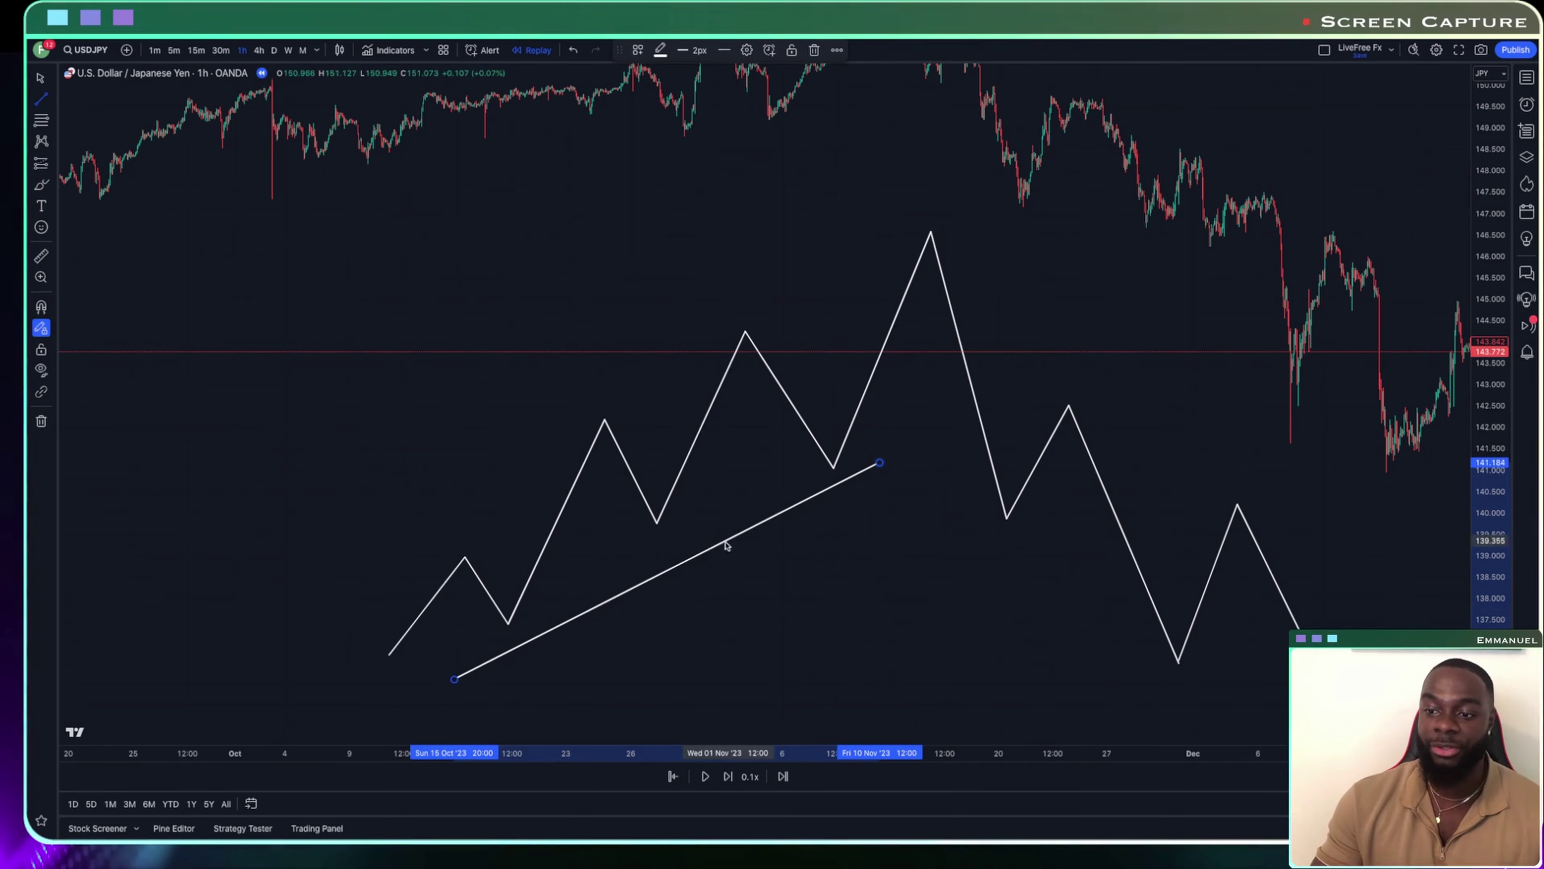
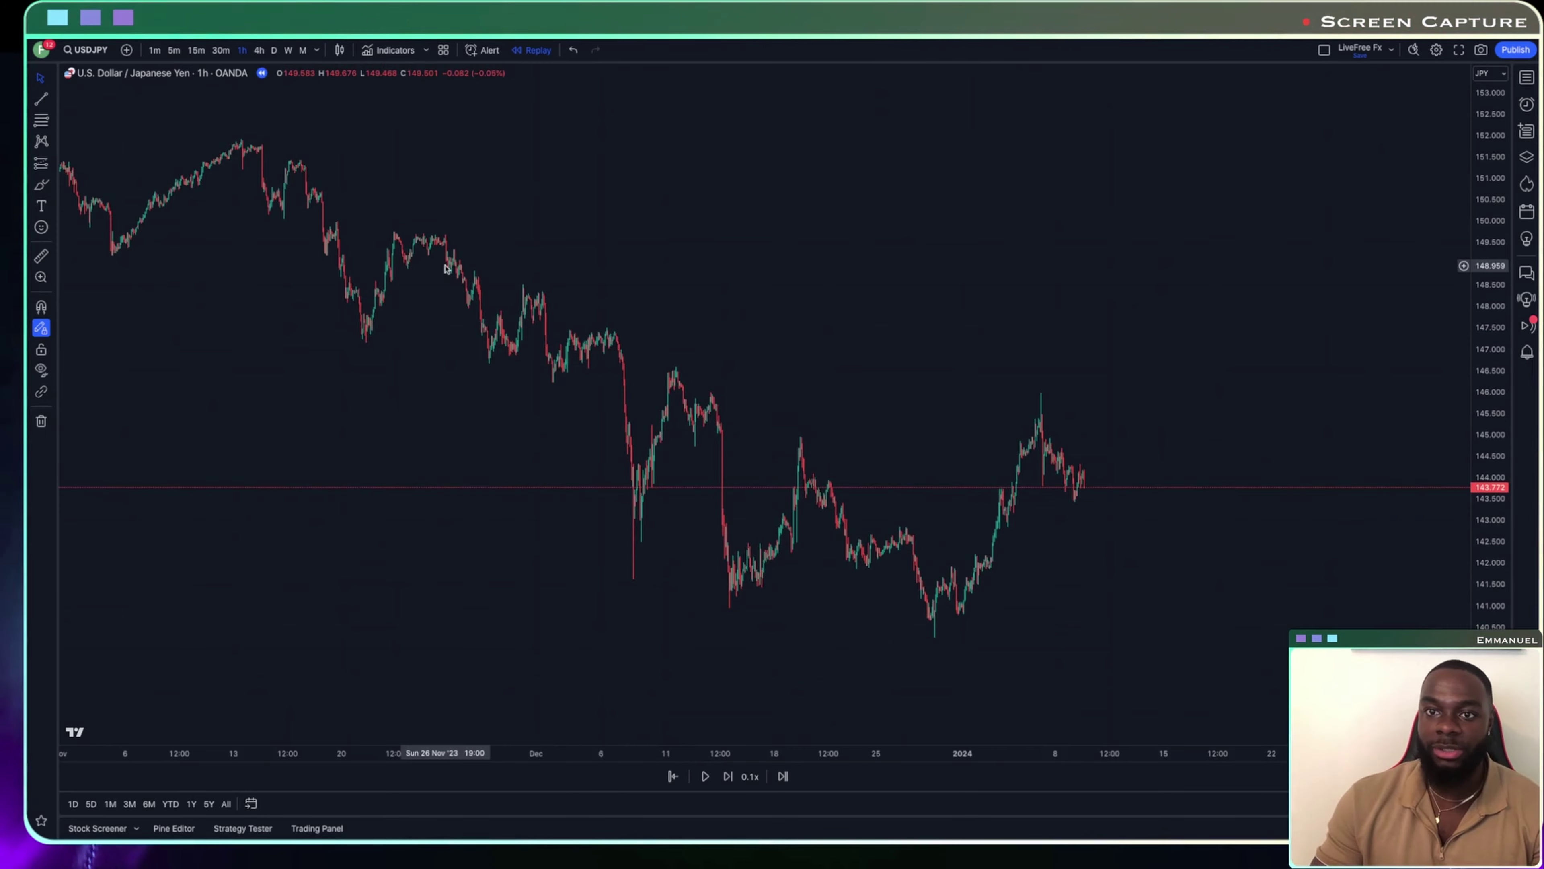
Examine the 1-hour price structure from November 2023 to January 2024, including its swing highs and lows
left_click_drag(483, 265, 601, 292)
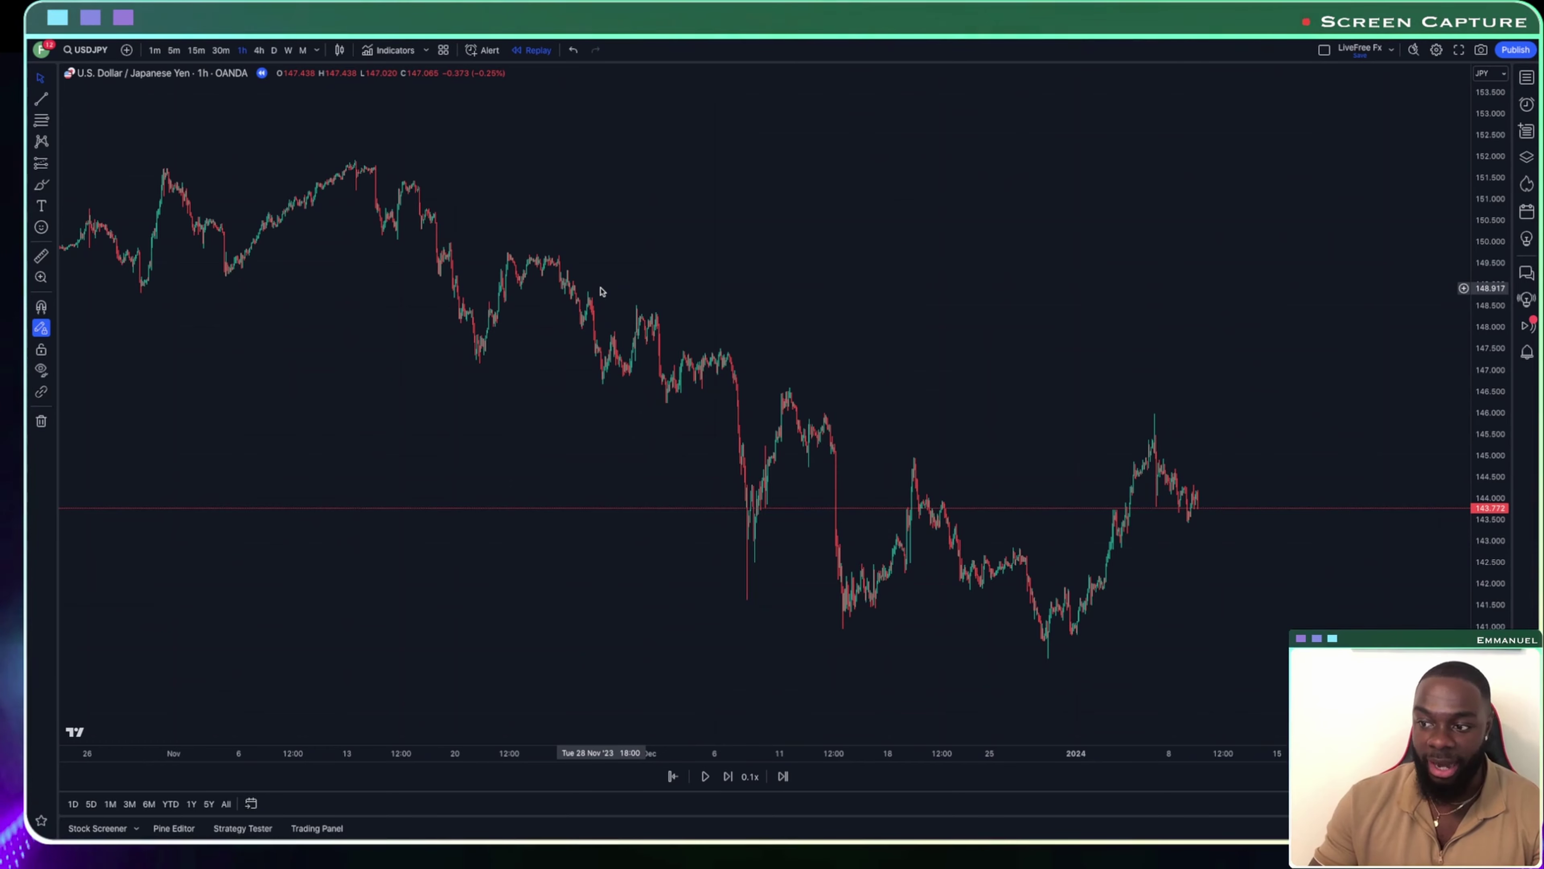
left_click(751, 720)
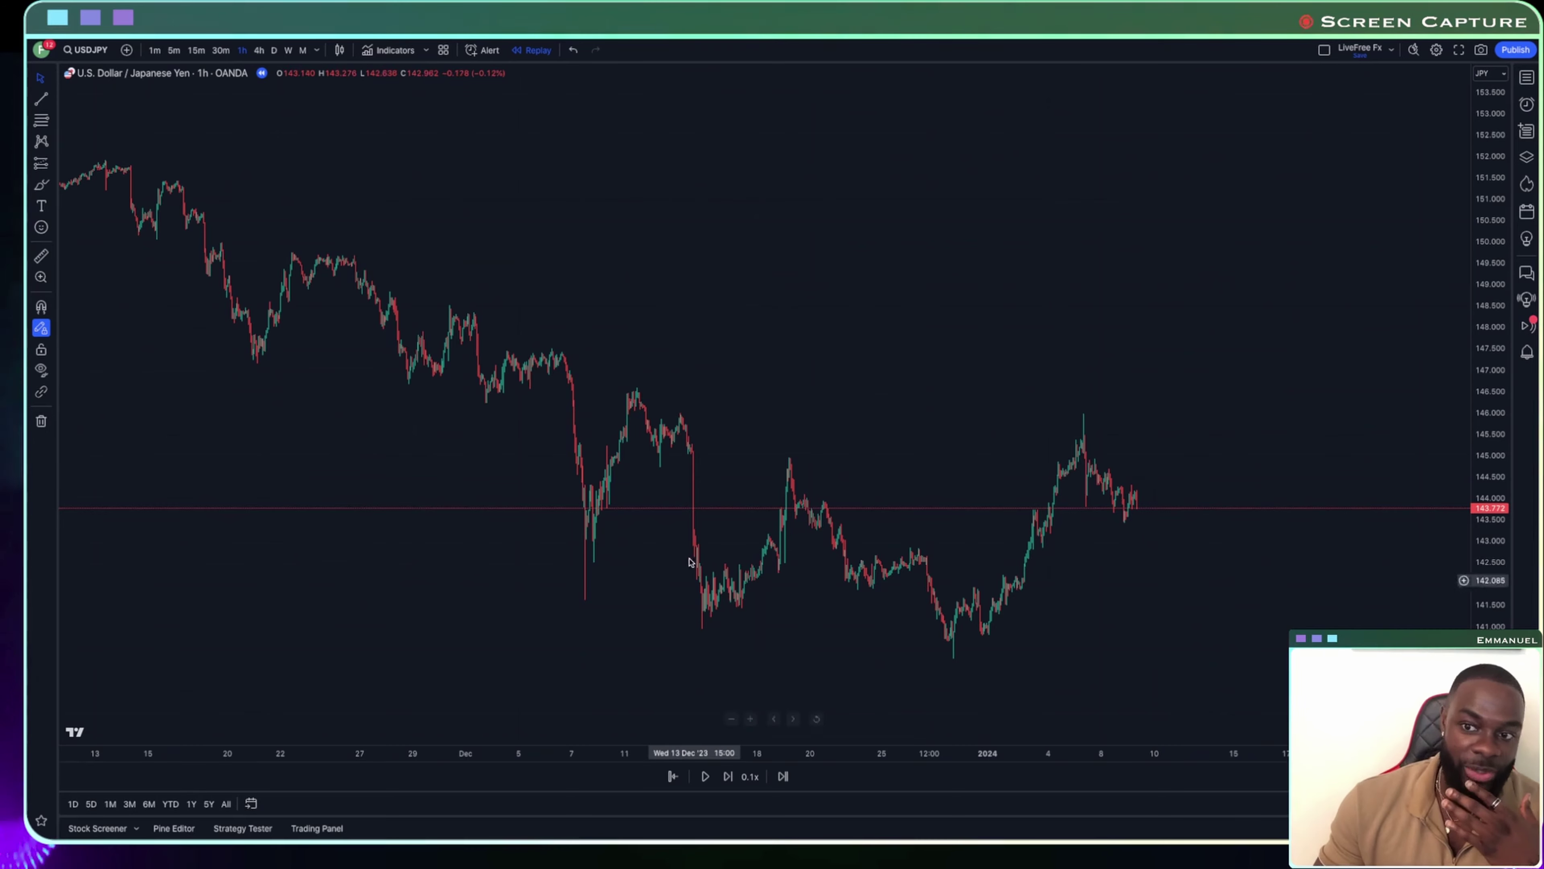
left_click_drag(646, 405, 703, 389)
left_click_drag(1470, 365, 1470, 389)
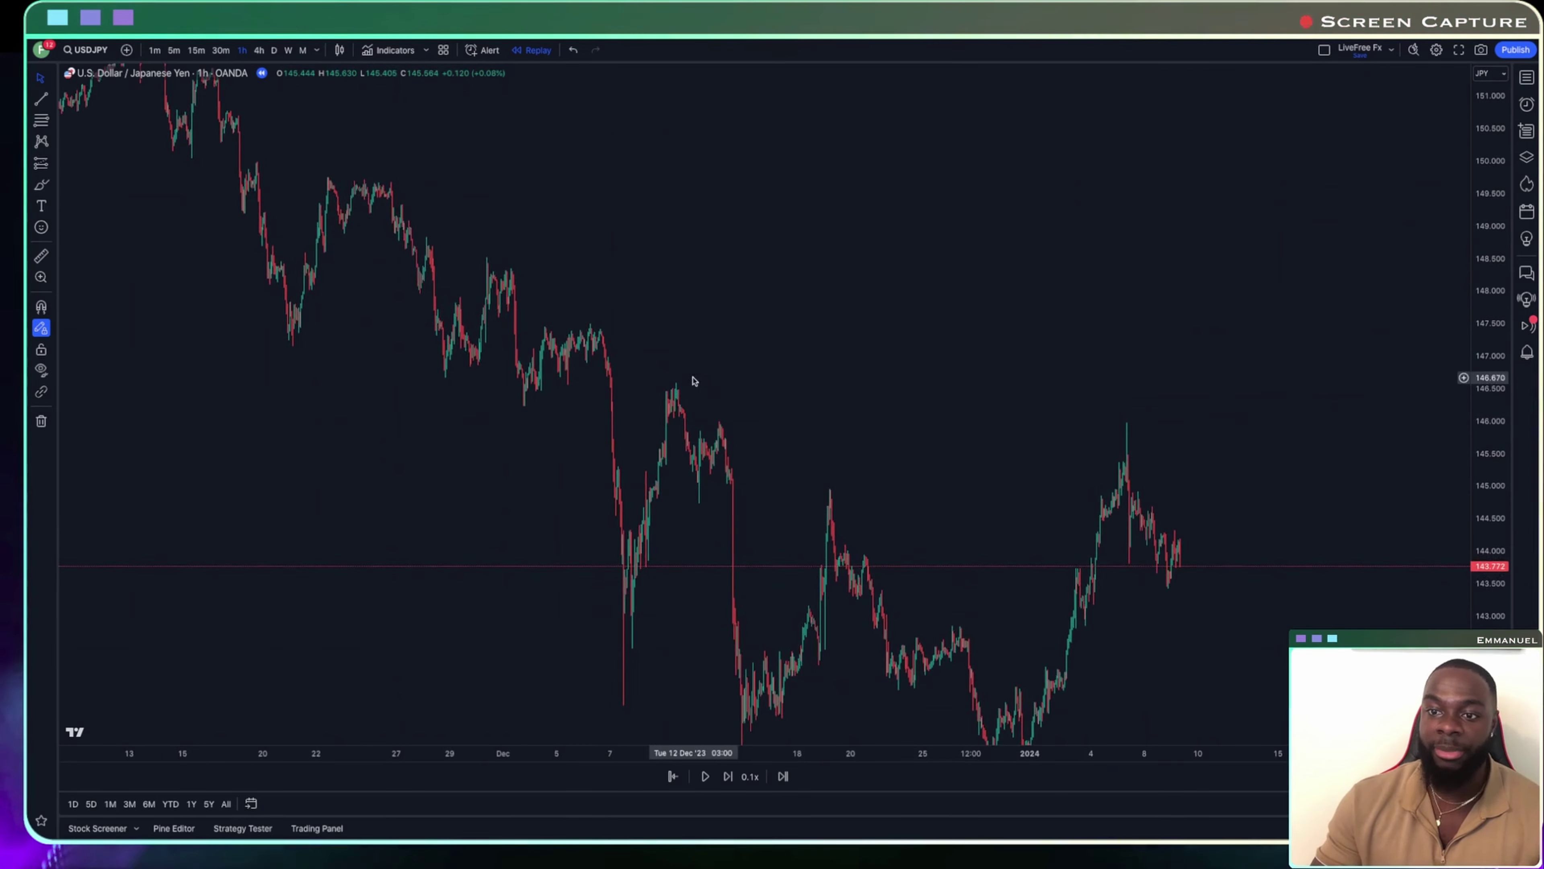
left_click_drag(689, 382, 941, 407)
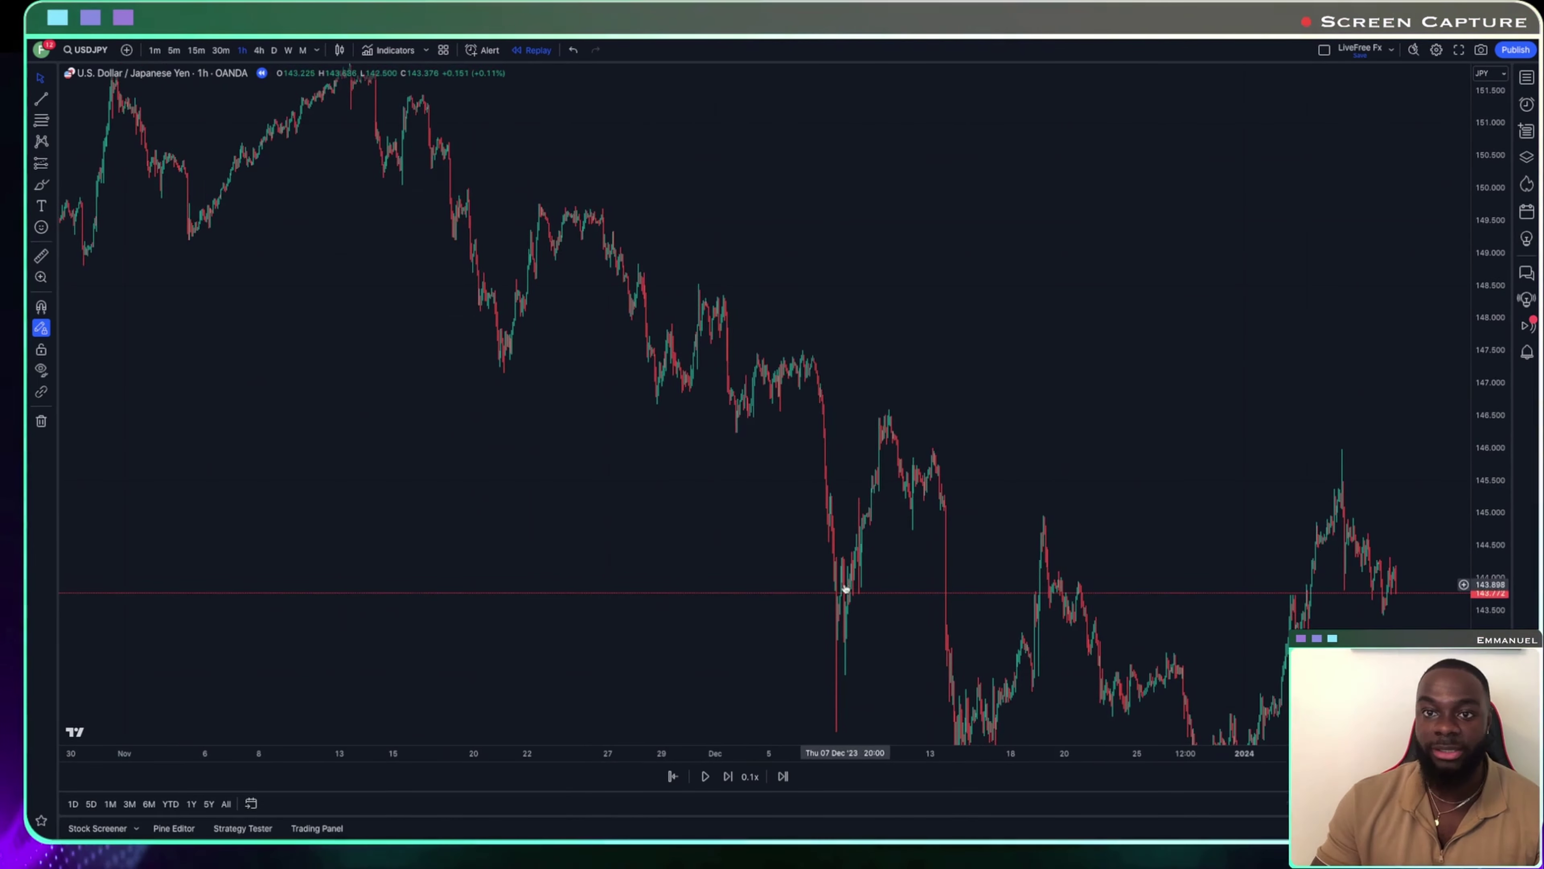
left_click_drag(787, 549, 824, 551)
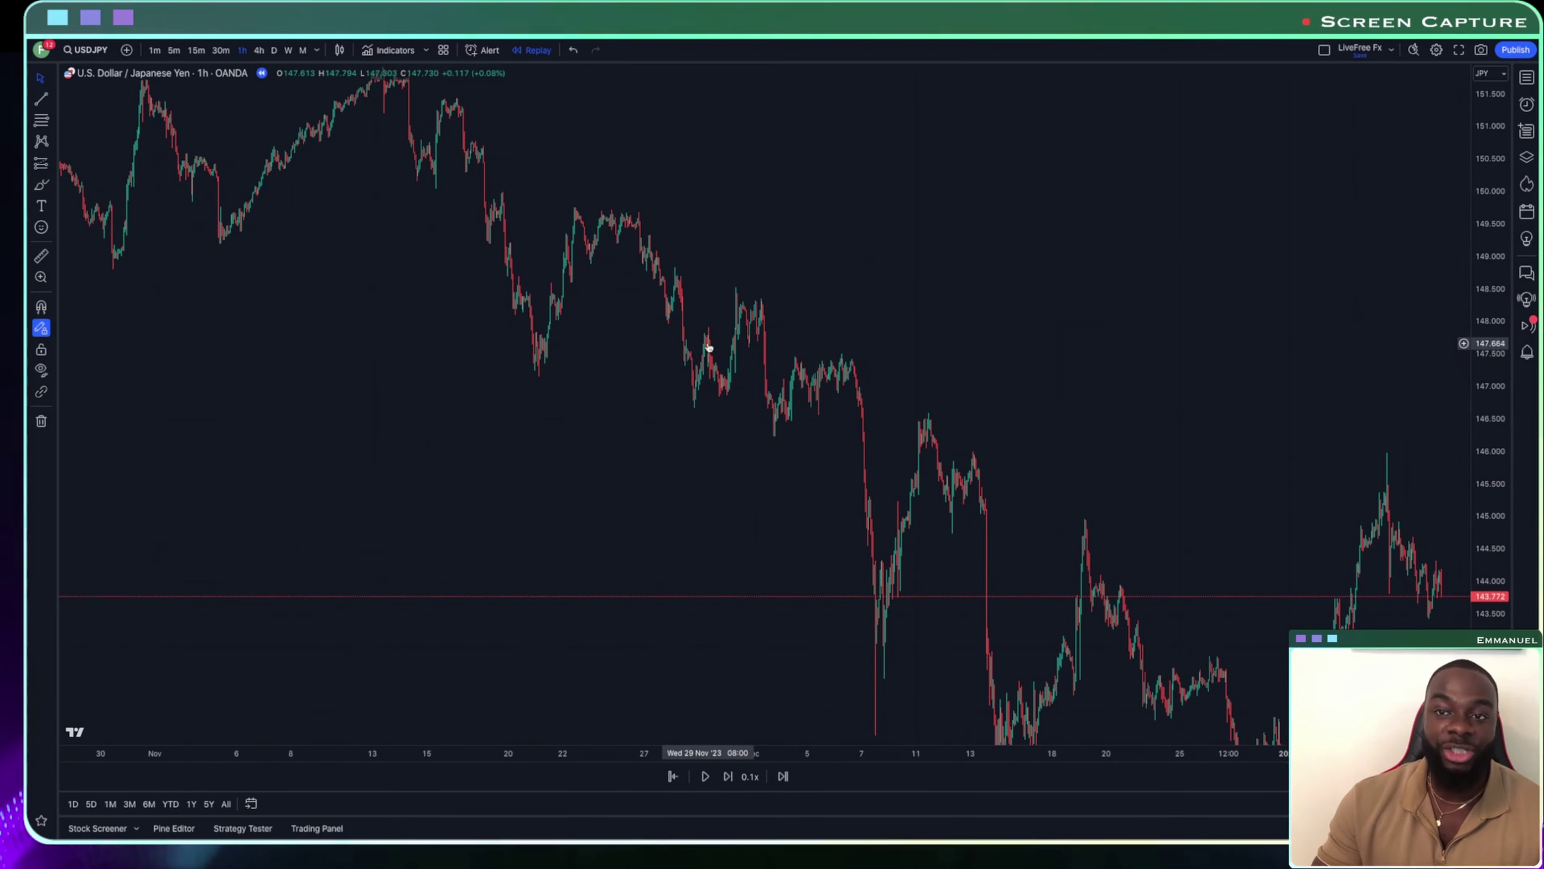
scroll(892, 304, "right", 3)
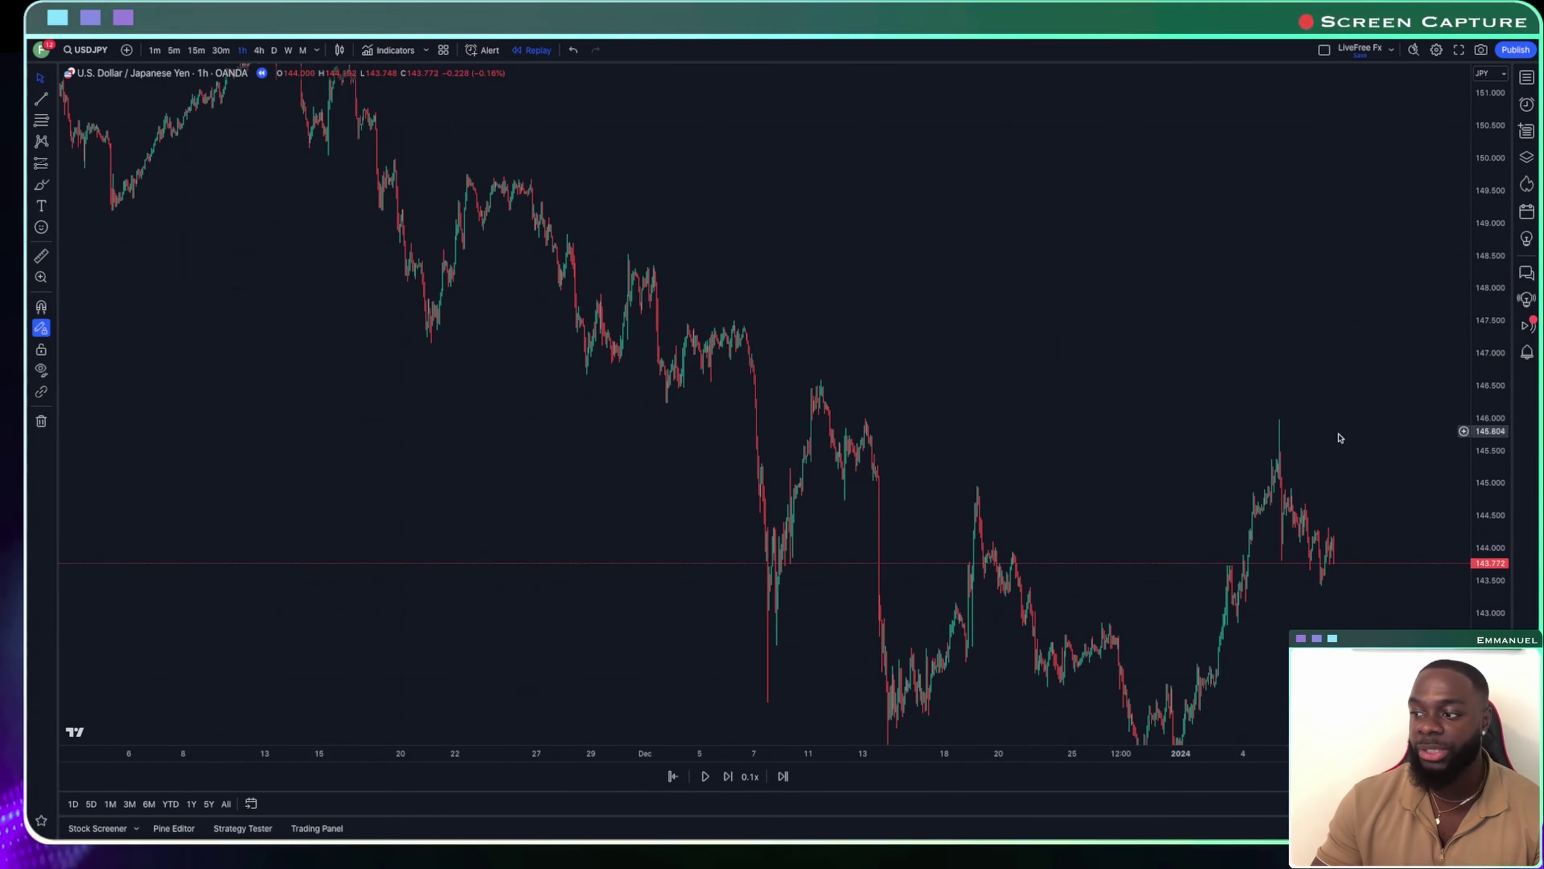
scroll(1027, 427, "right", 5)
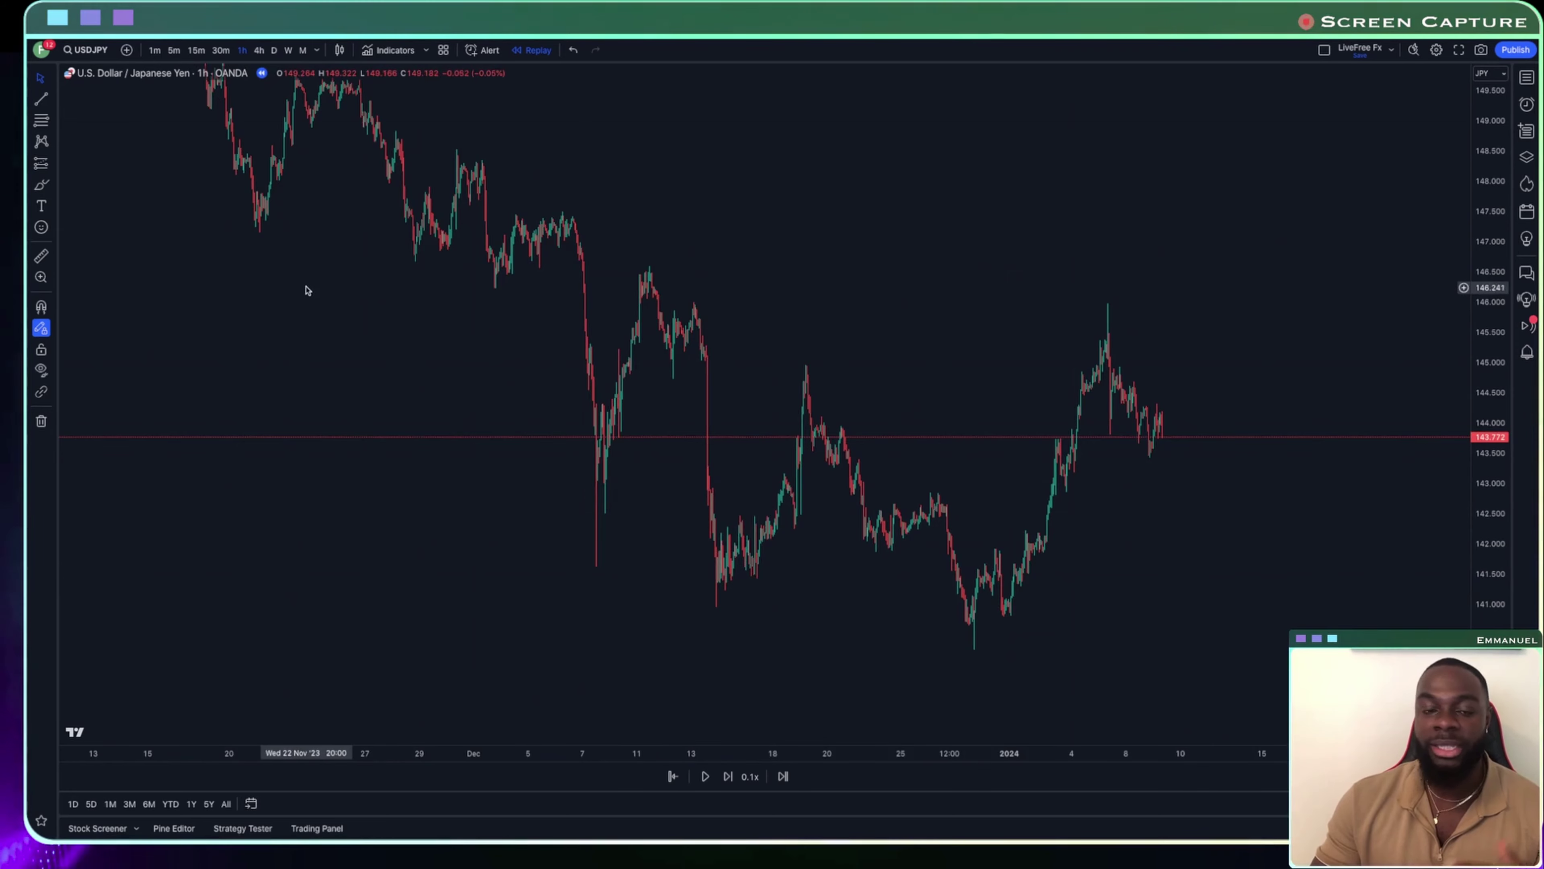
Draw a nearly horizontal trend line from the 18 December swing high at about 144.976 to 5 January at about 144.907
left_click(47, 101)
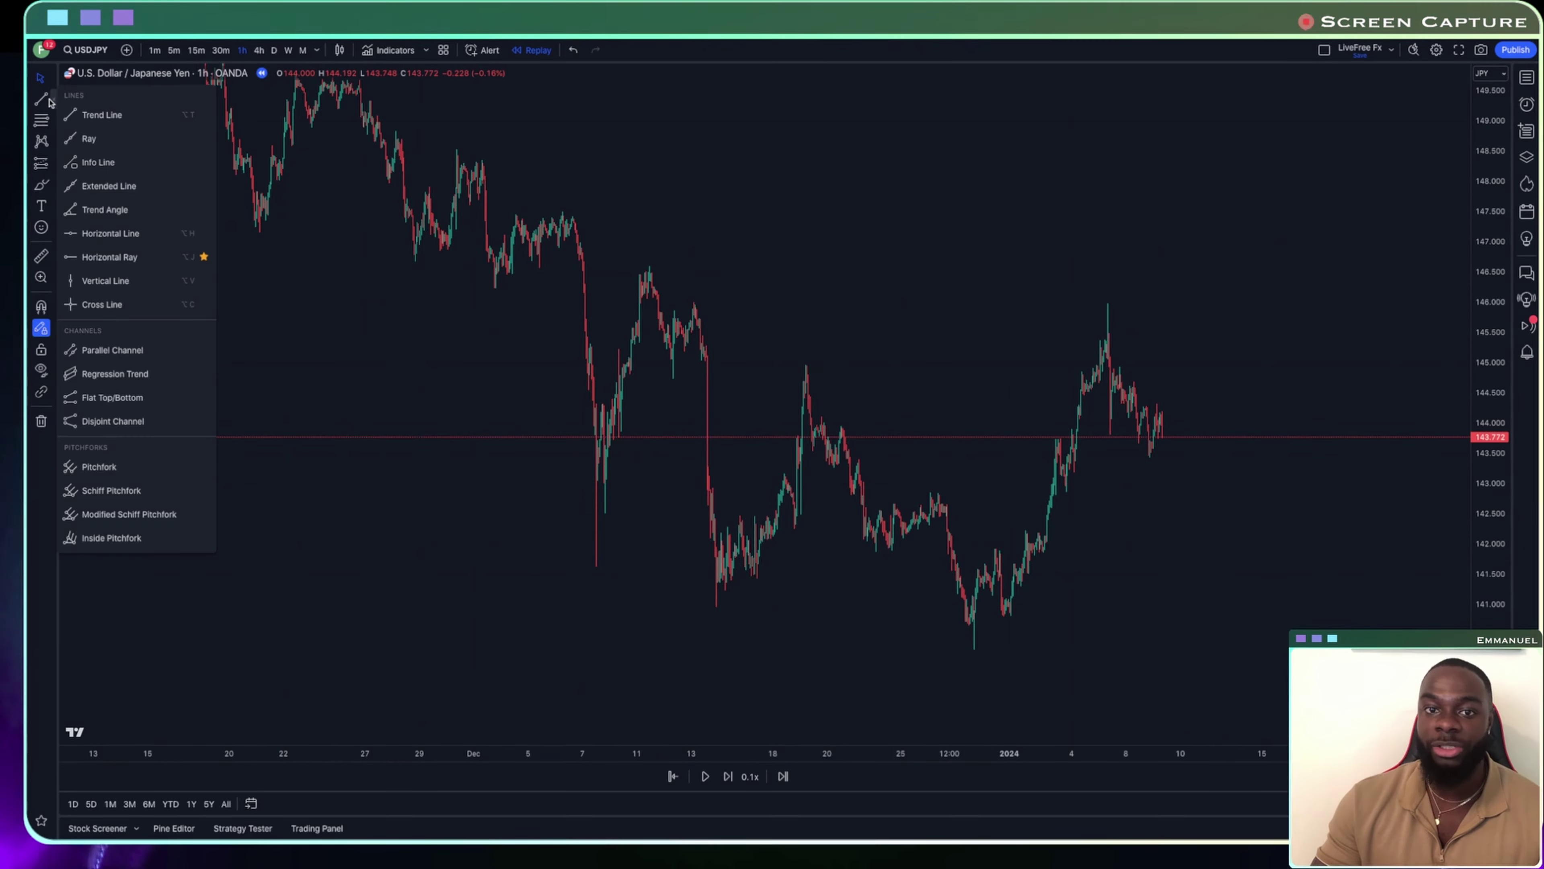
left_click(52, 112)
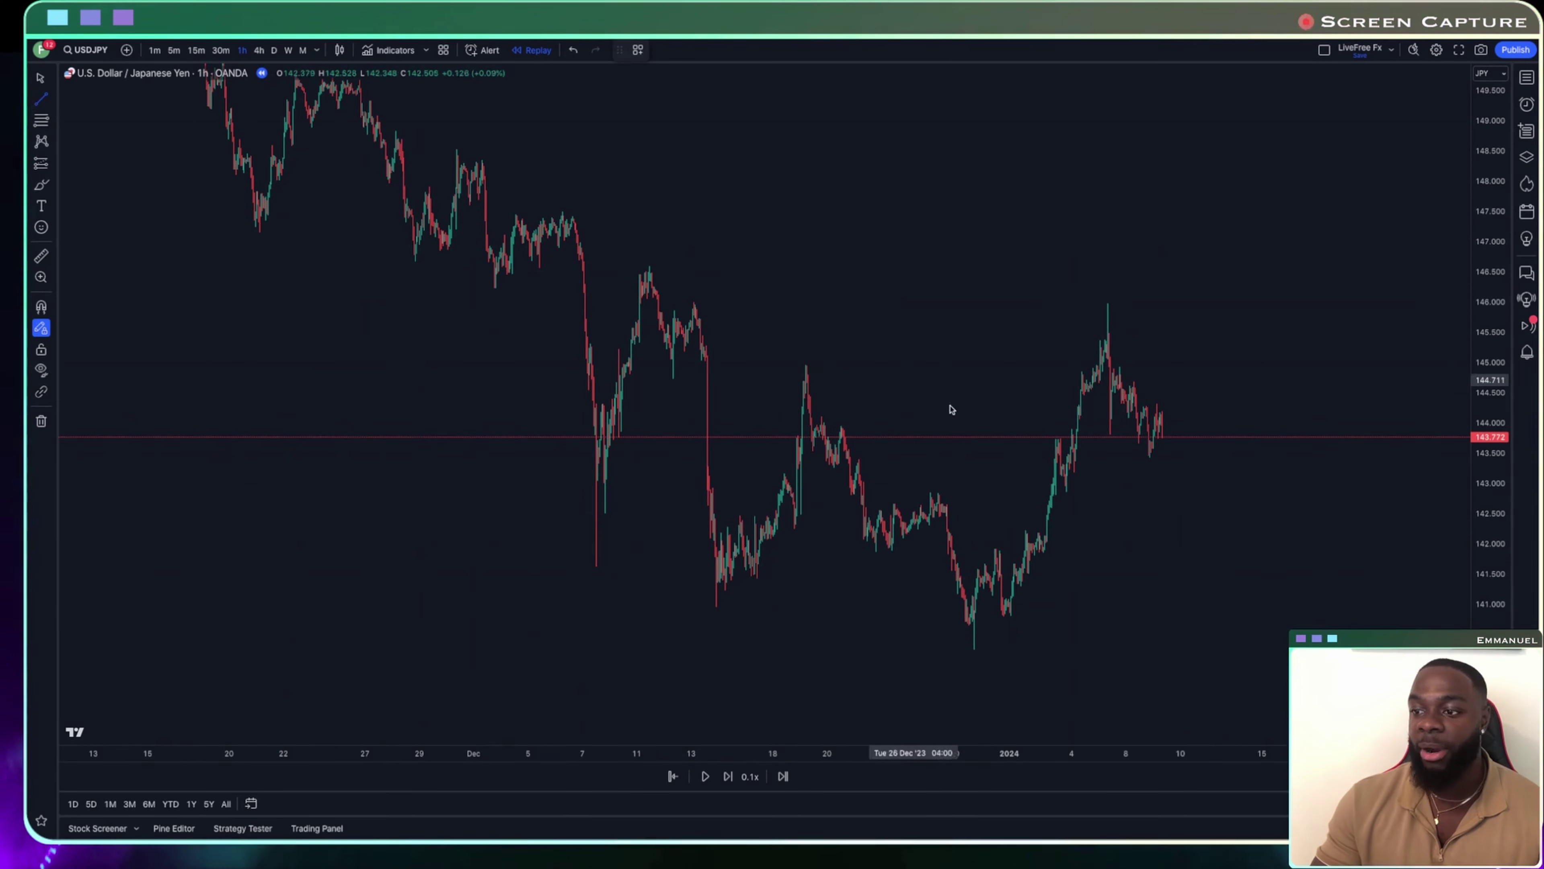
left_click(799, 364)
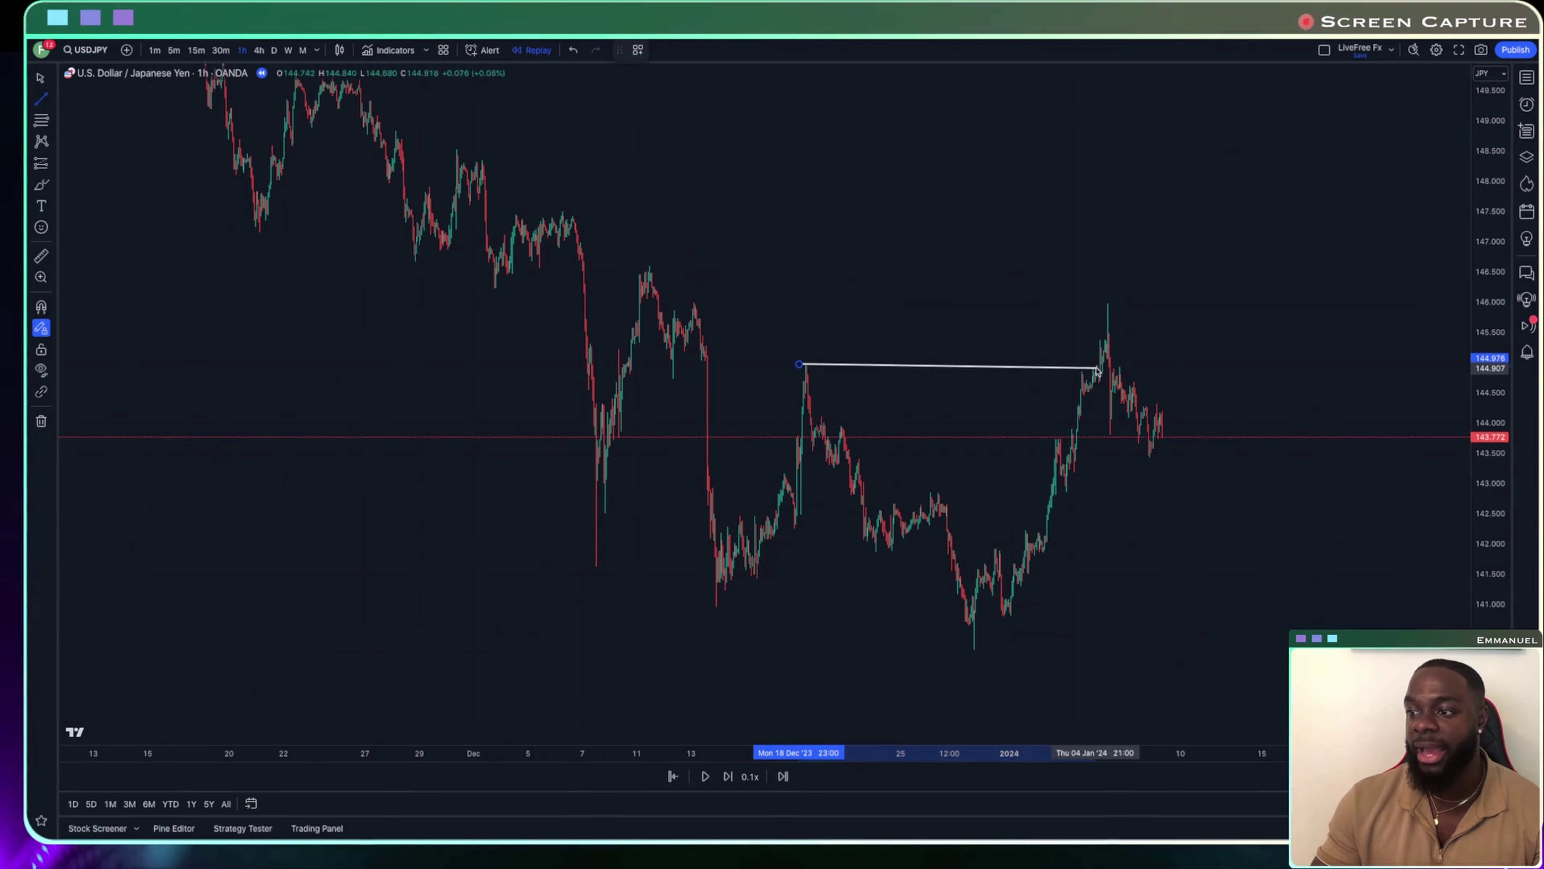
left_click(1116, 368)
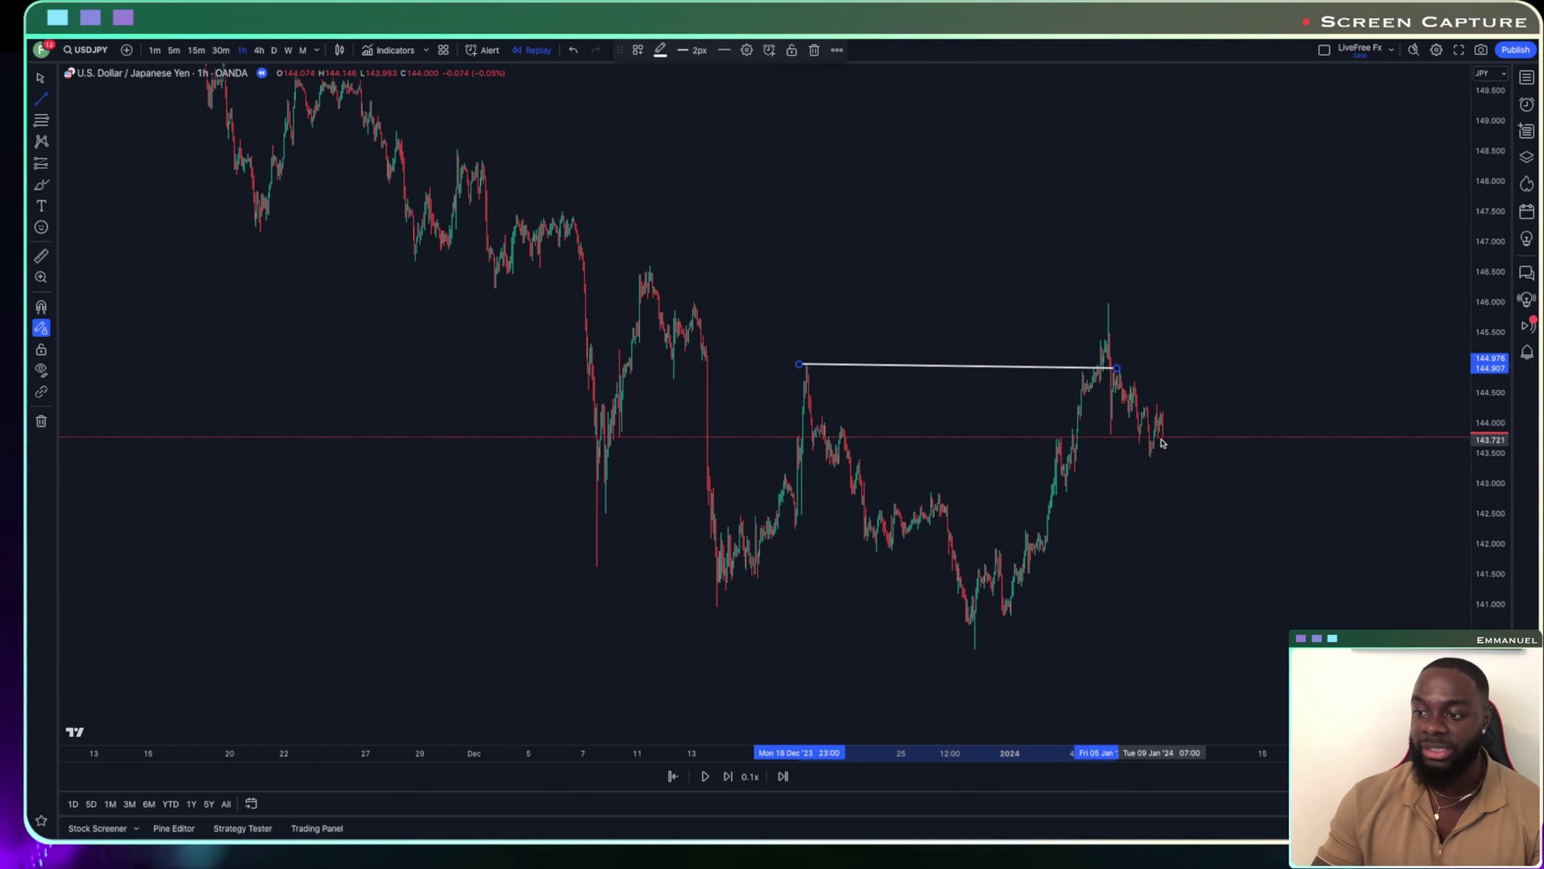
Sketch a rising leg from the late-December low to the 5 January high and a falling leg after it, and undo both lines
left_click(973, 656)
left_click(1116, 304)
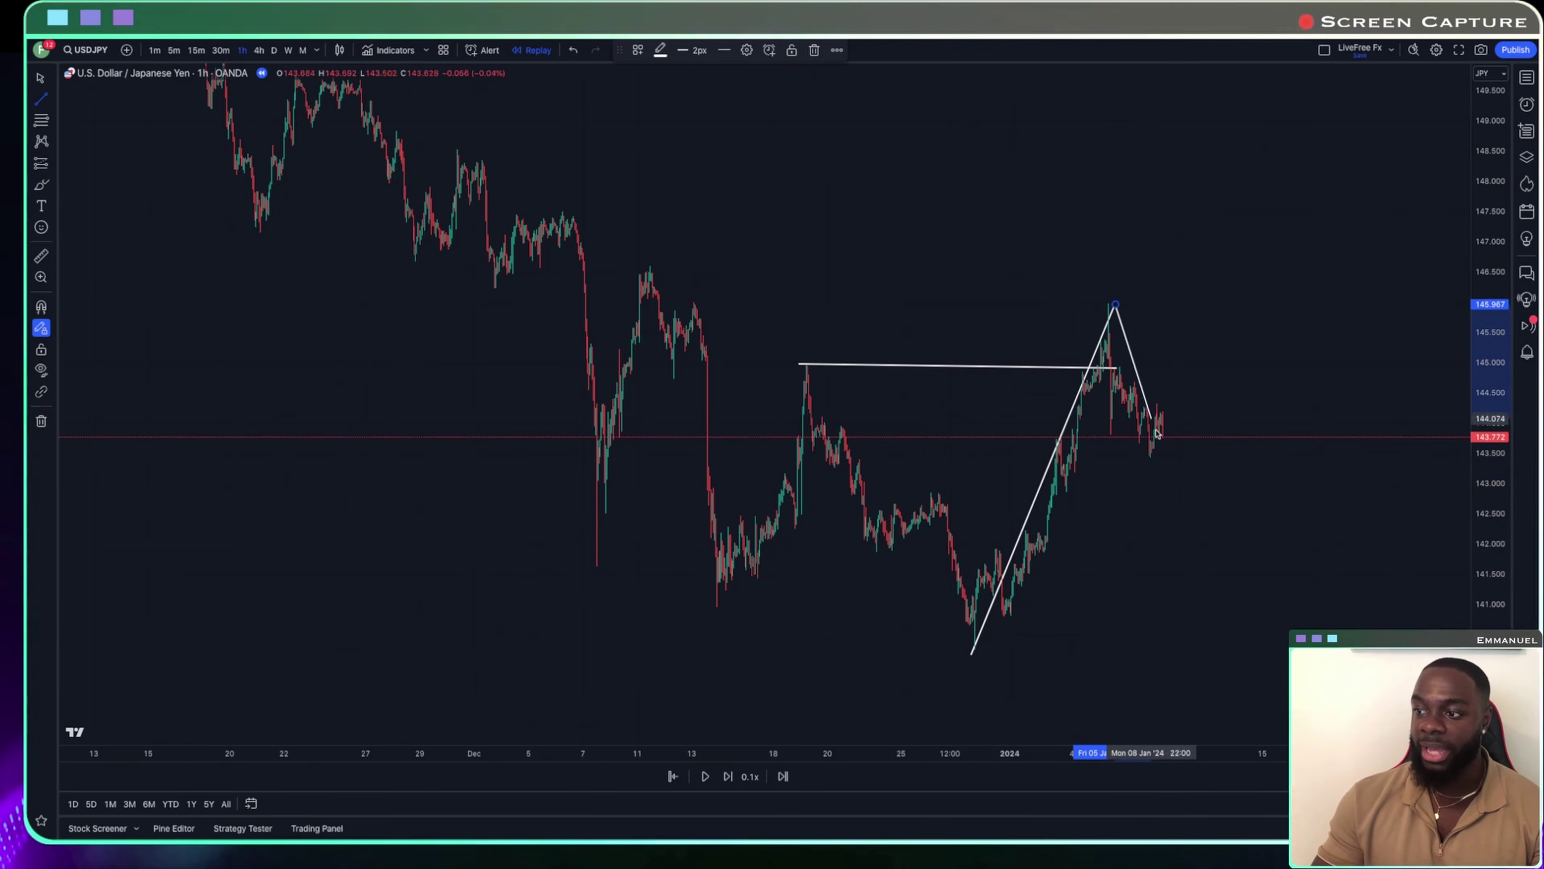
left_click(1178, 513)
key("Escape")
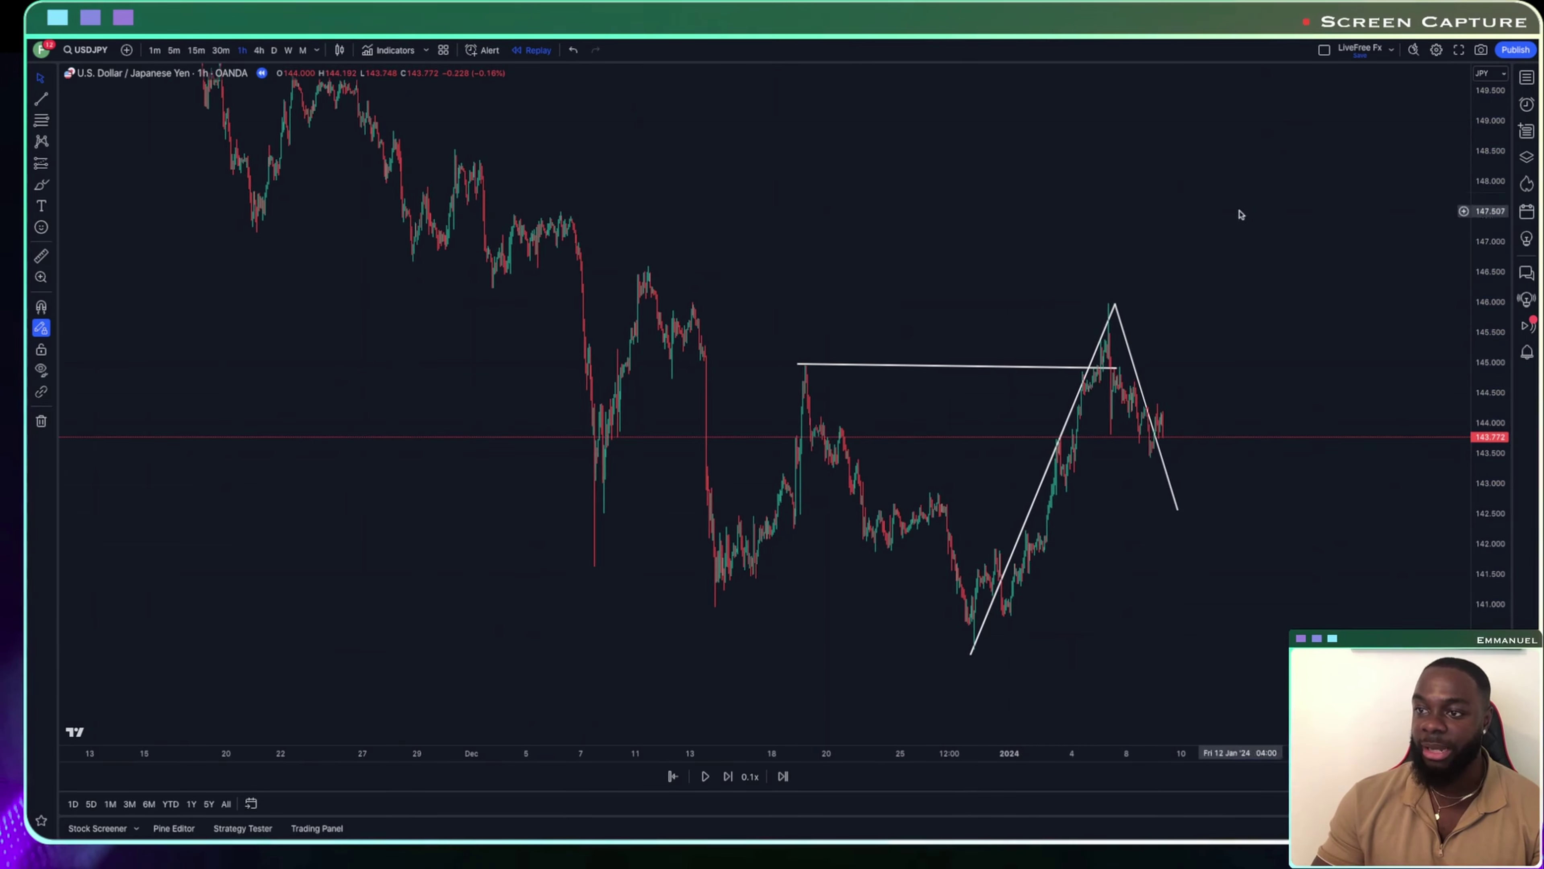
left_click(571, 51)
left_click(572, 52)
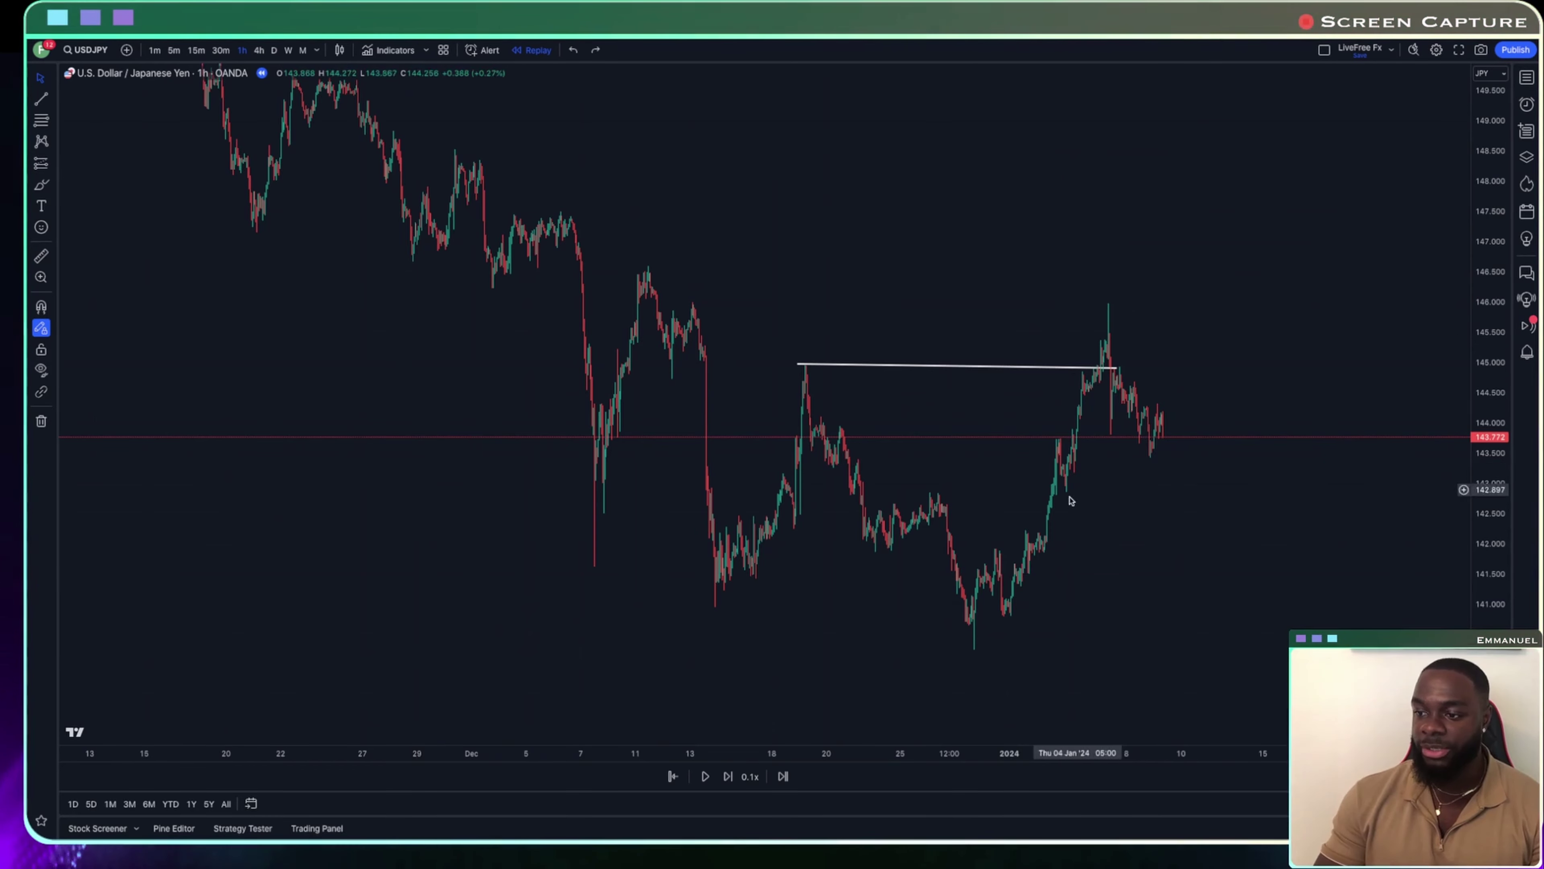
Switch the USDJPY chart to the 15-minute timeframe and frame the 5 to 9 January candles
left_click(752, 719)
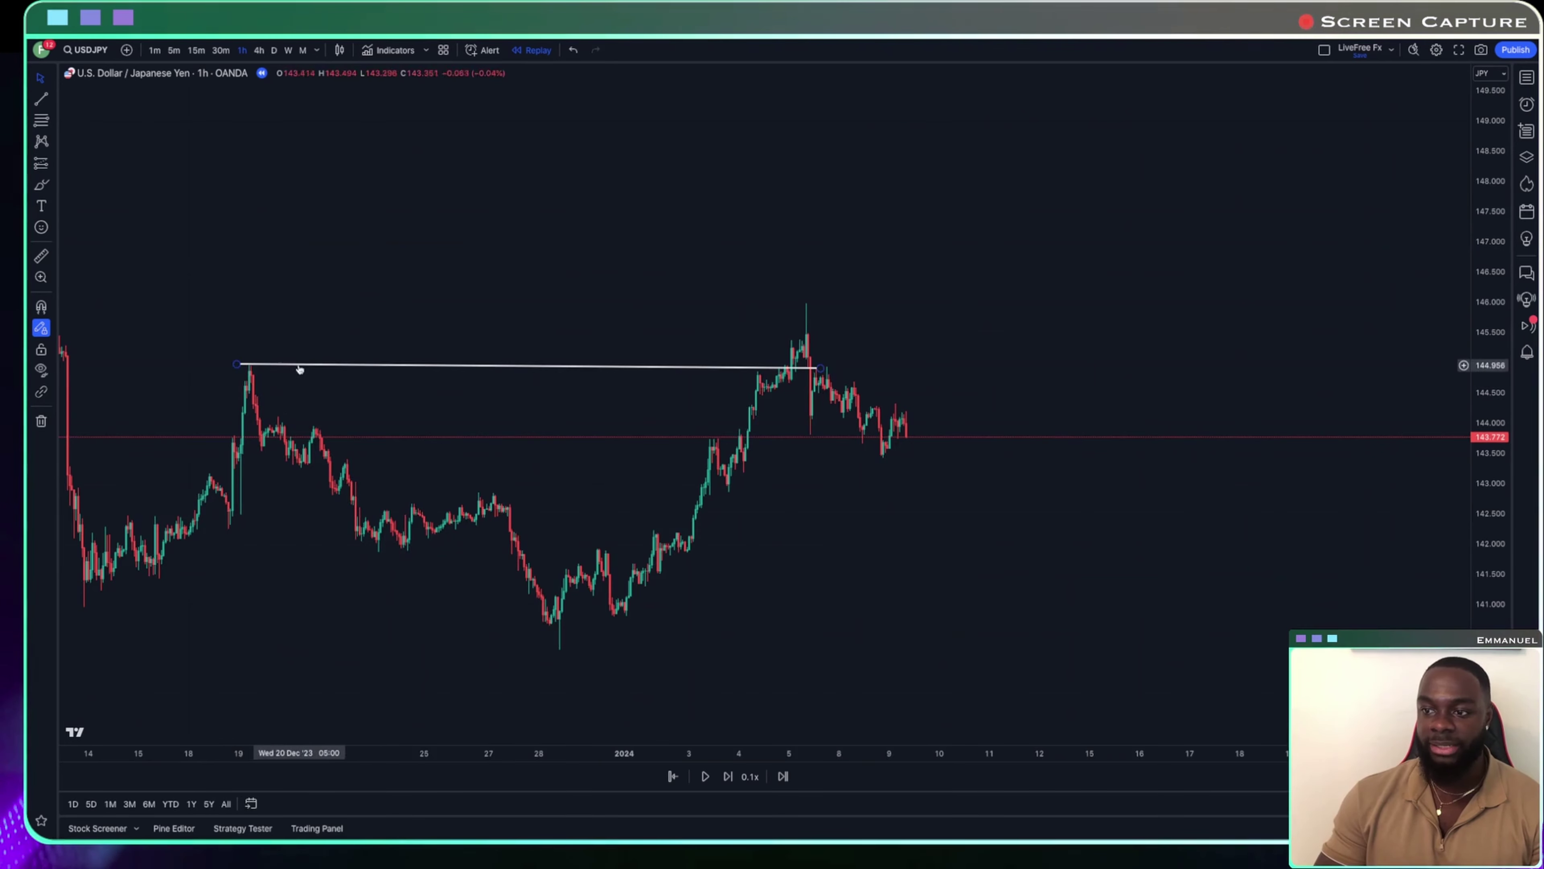
scroll(973, 474, "left", 2)
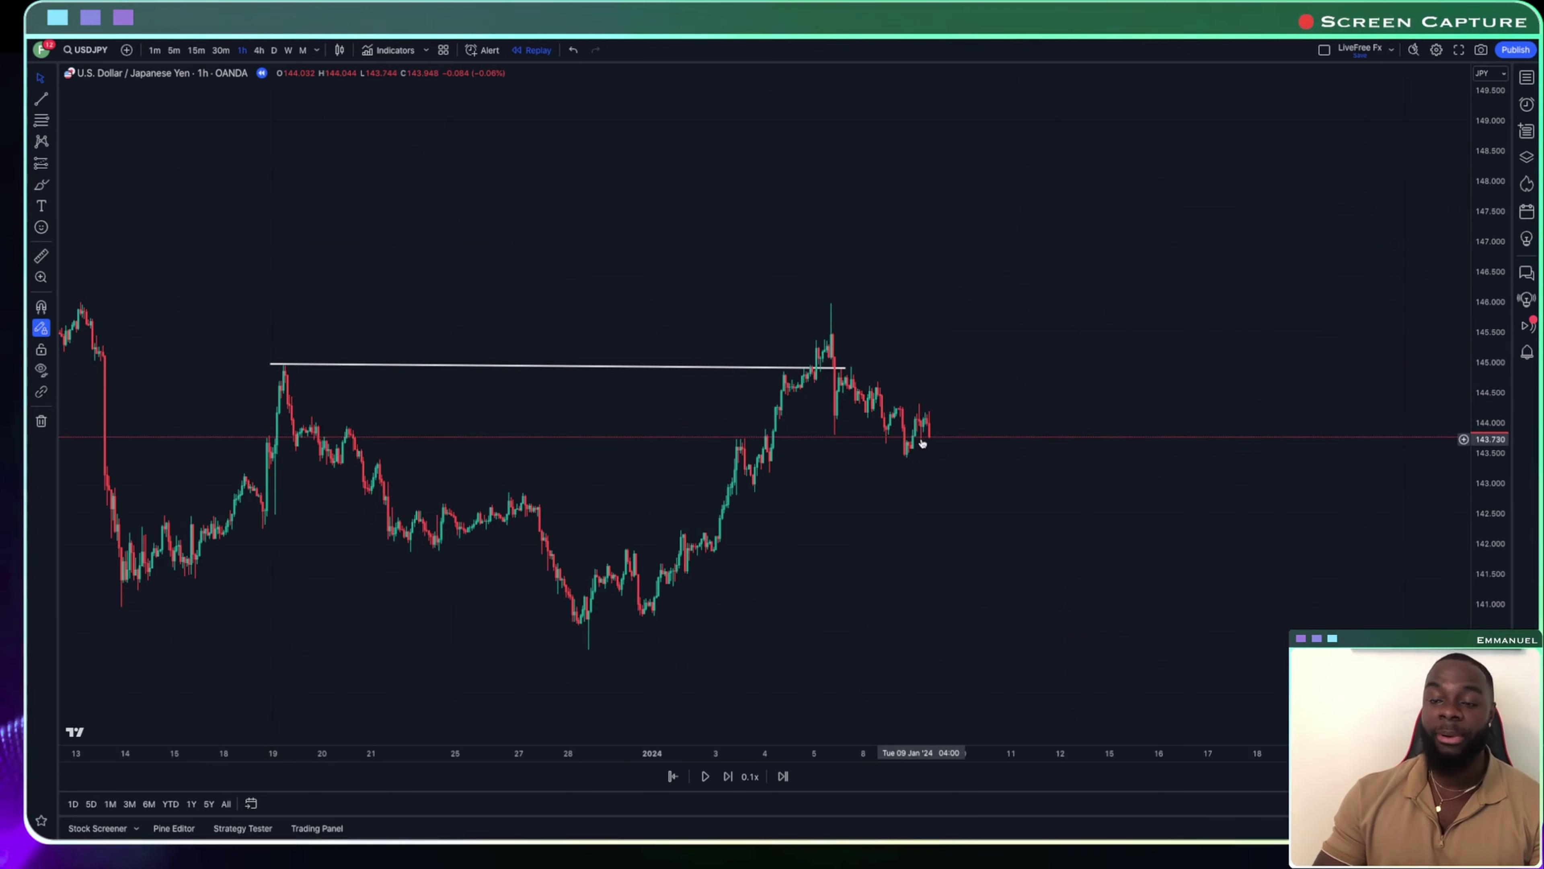
scroll(1096, 369, "left", 1)
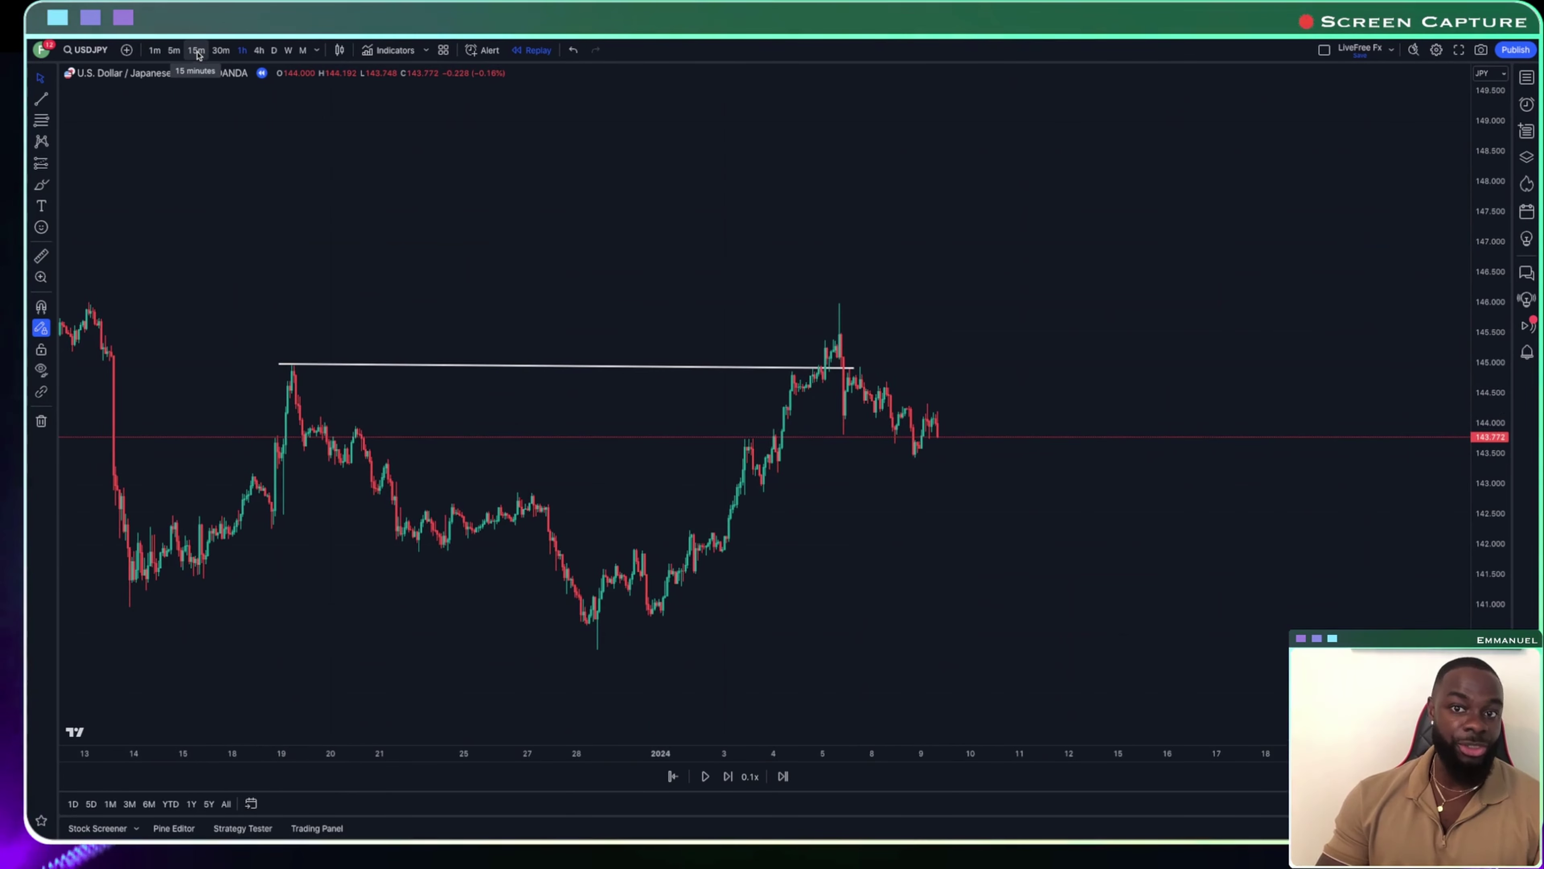
left_click(196, 51)
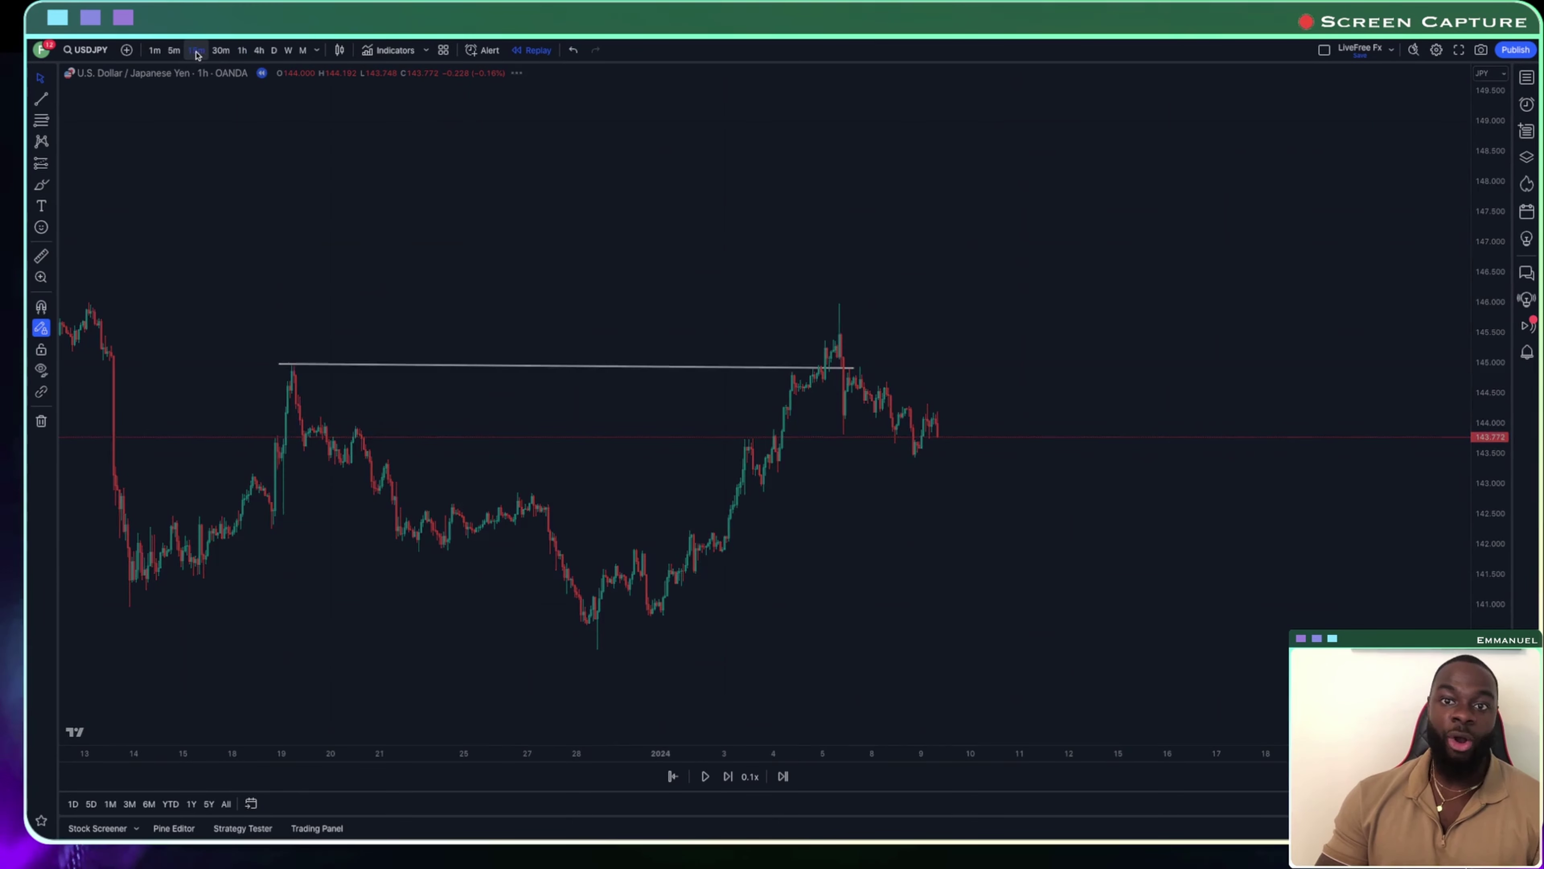
scroll(237, 359, "up", 3)
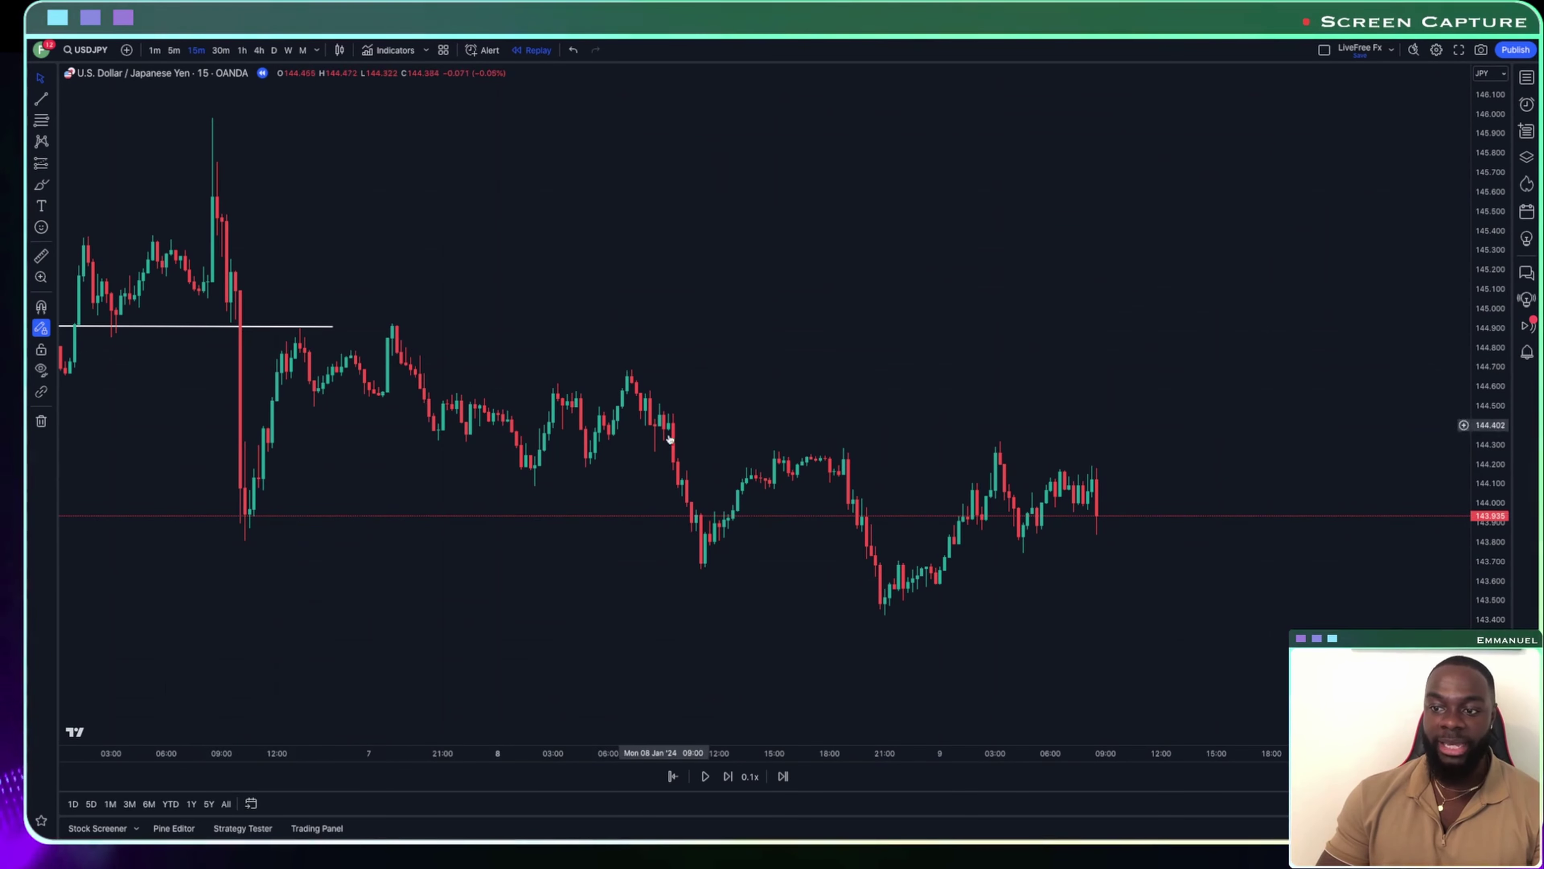
scroll(1094, 438, "right", 5)
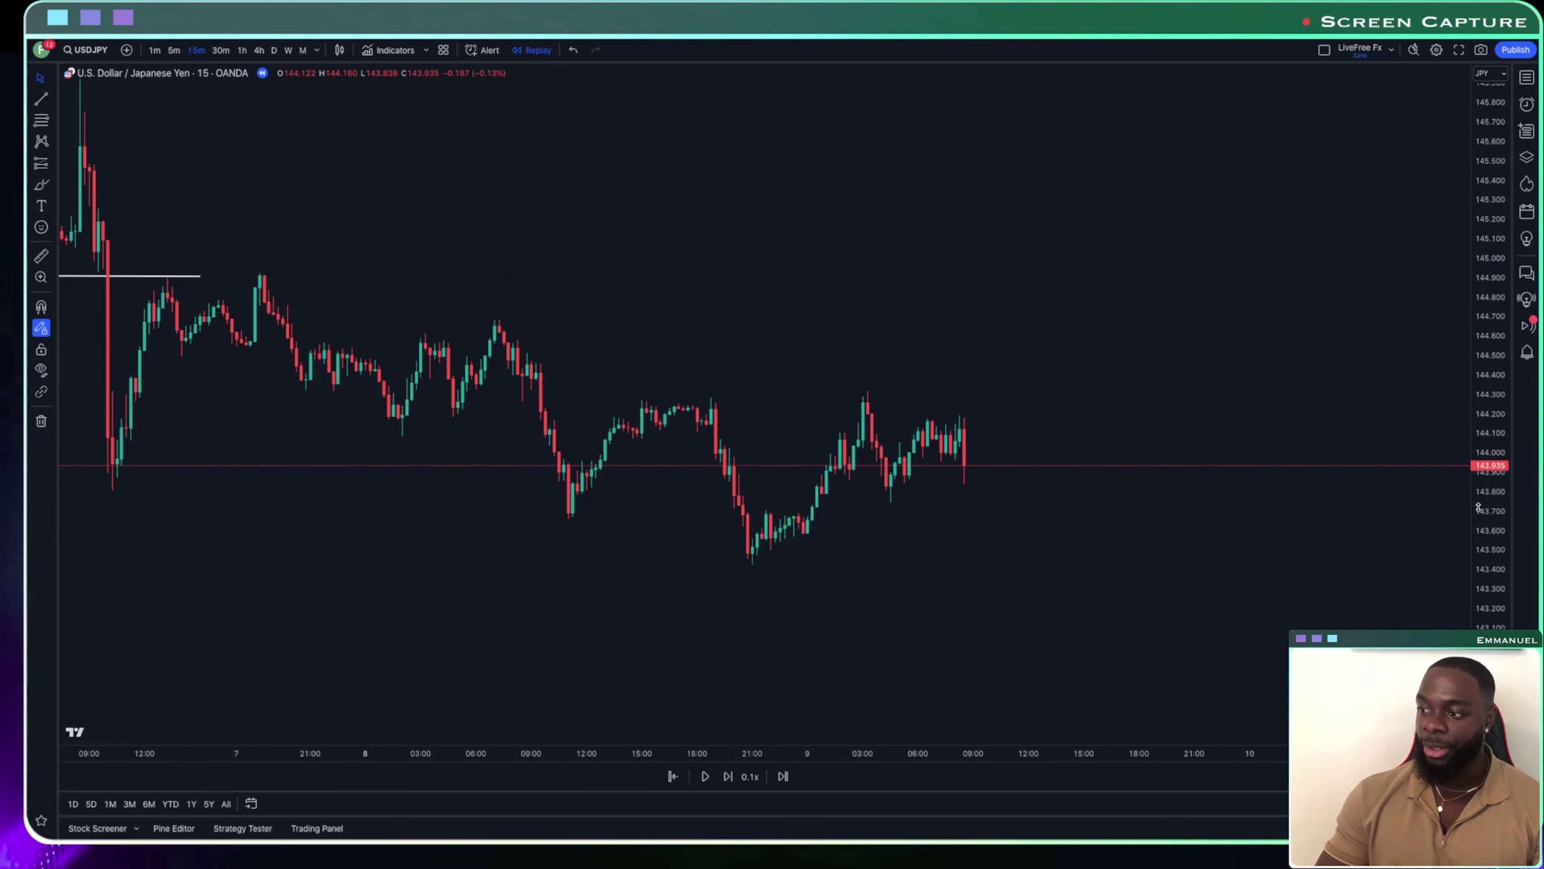
Draw a nearly horizontal trend line at about 144.301 from the 8 January 14:45 high to 9 January 04:30
left_click(42, 101)
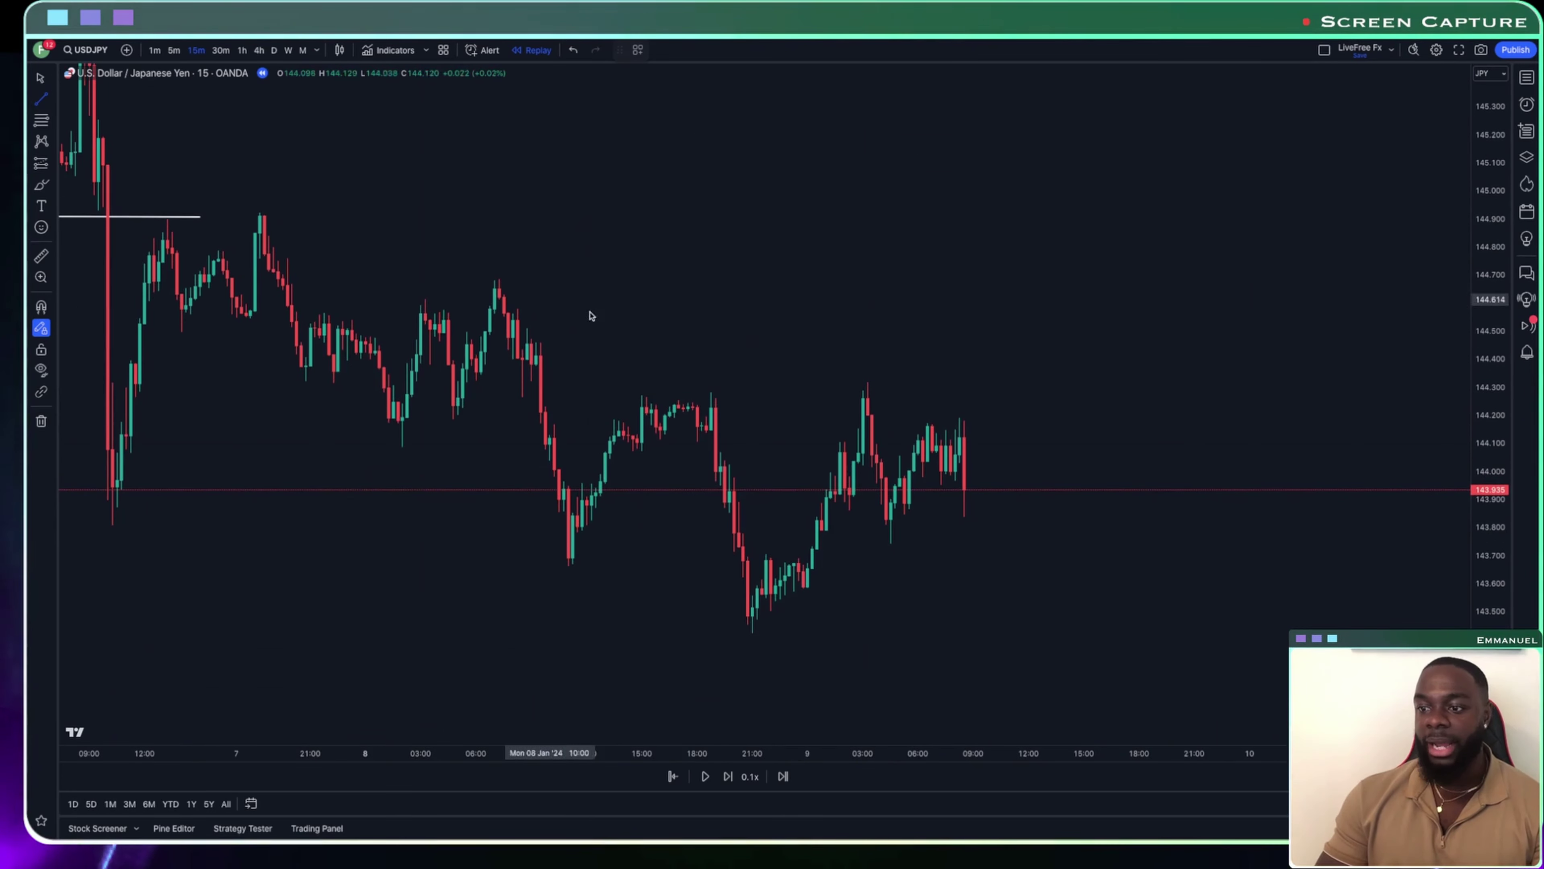
left_click(637, 388)
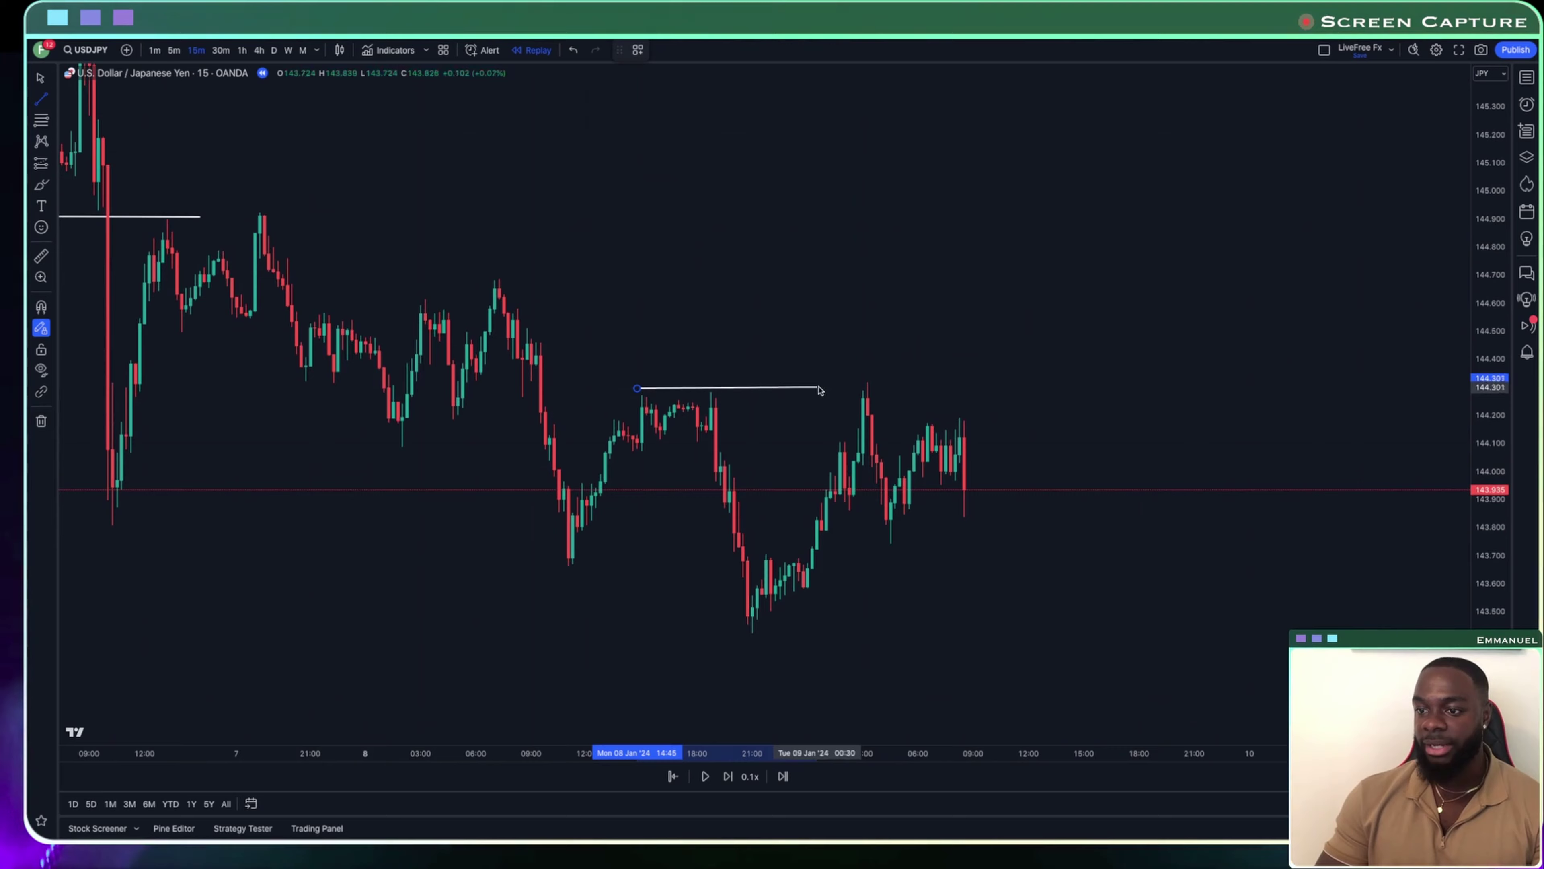
left_click(891, 391)
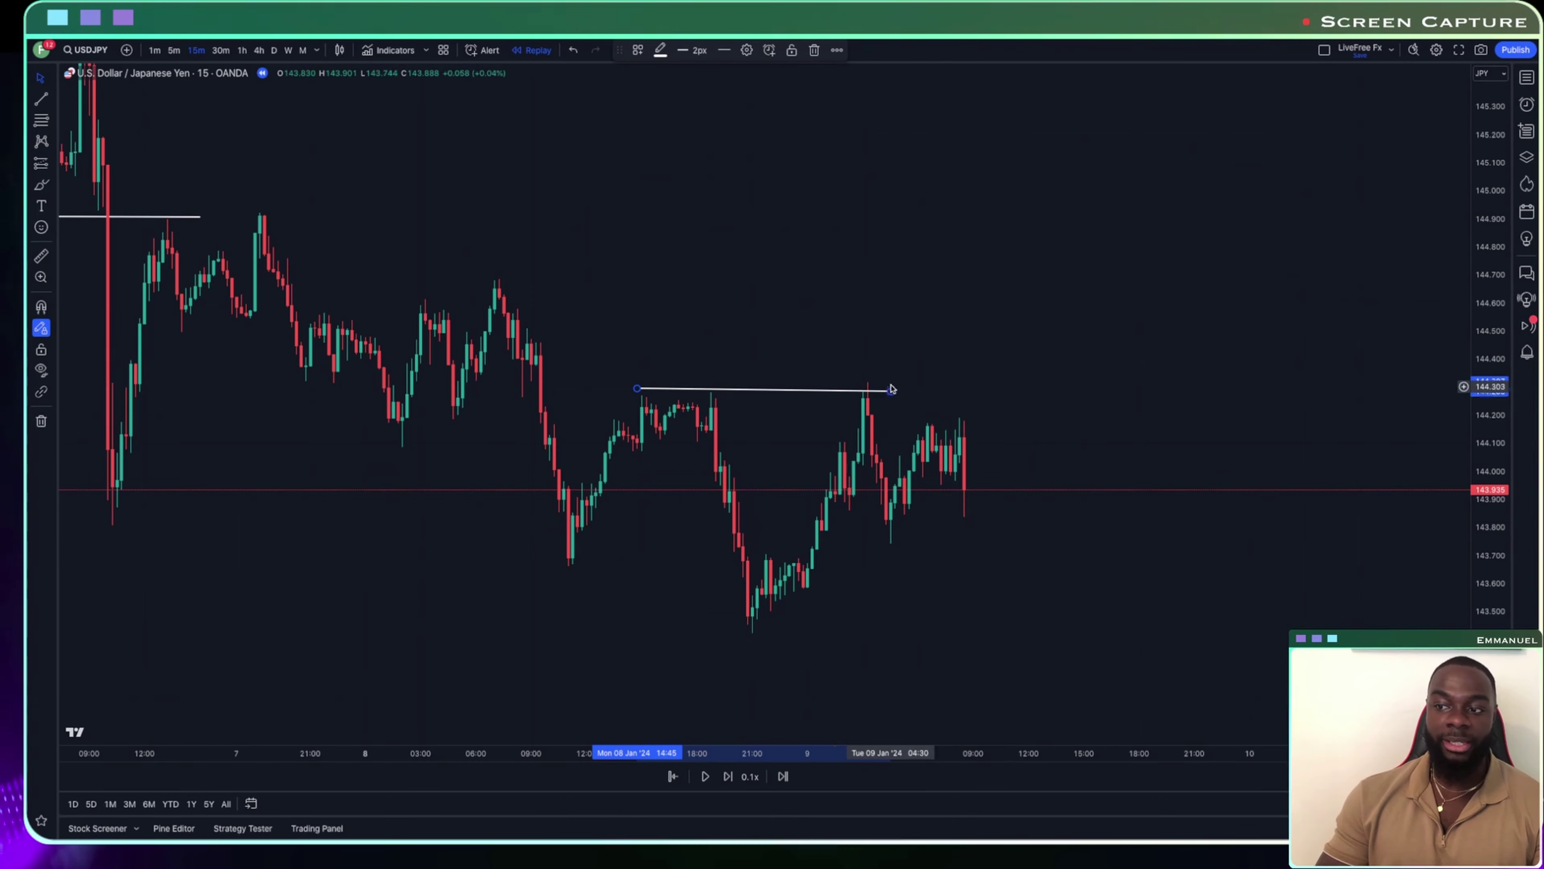
Place horizontal rays at the 8 January high of 144.685, the 7 January high of 144.920 and the 5 January high of 145.977
left_click(56, 102)
left_click(74, 259)
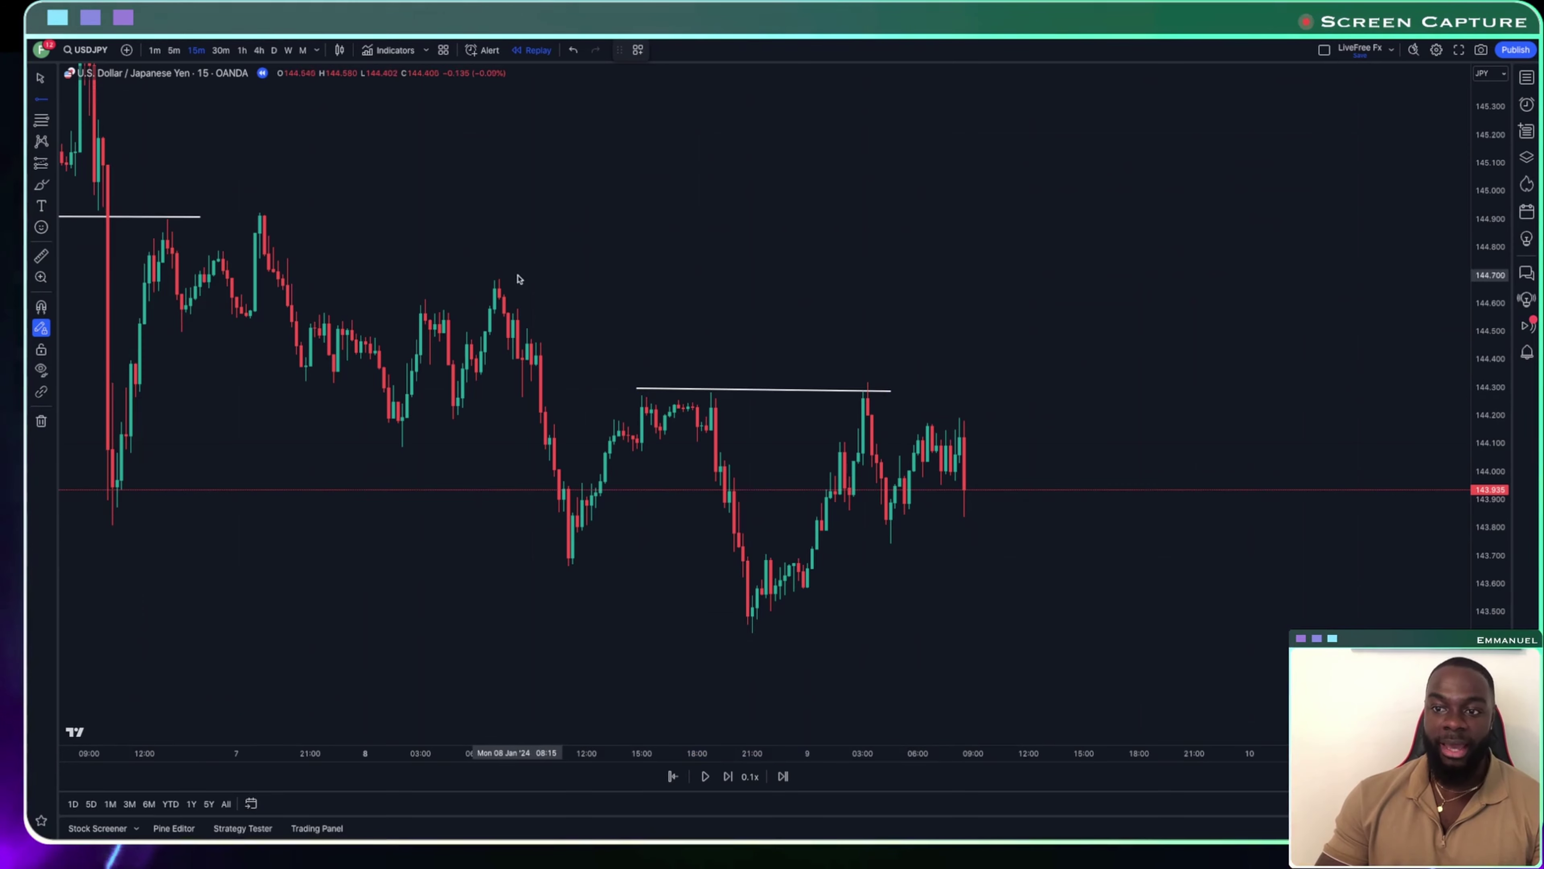
left_click(495, 280)
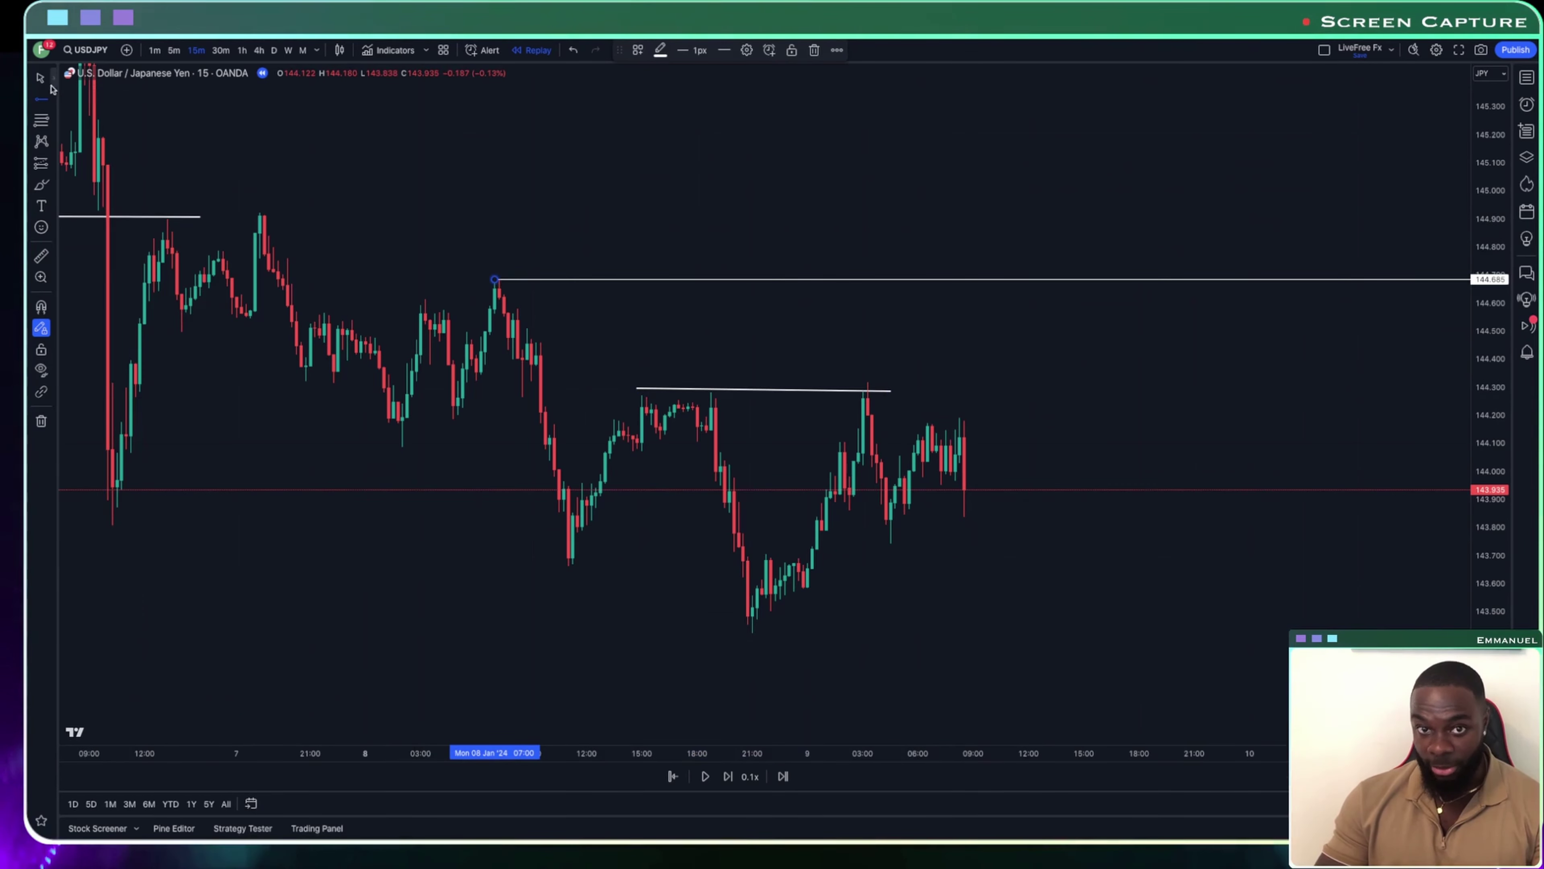
left_click(259, 214)
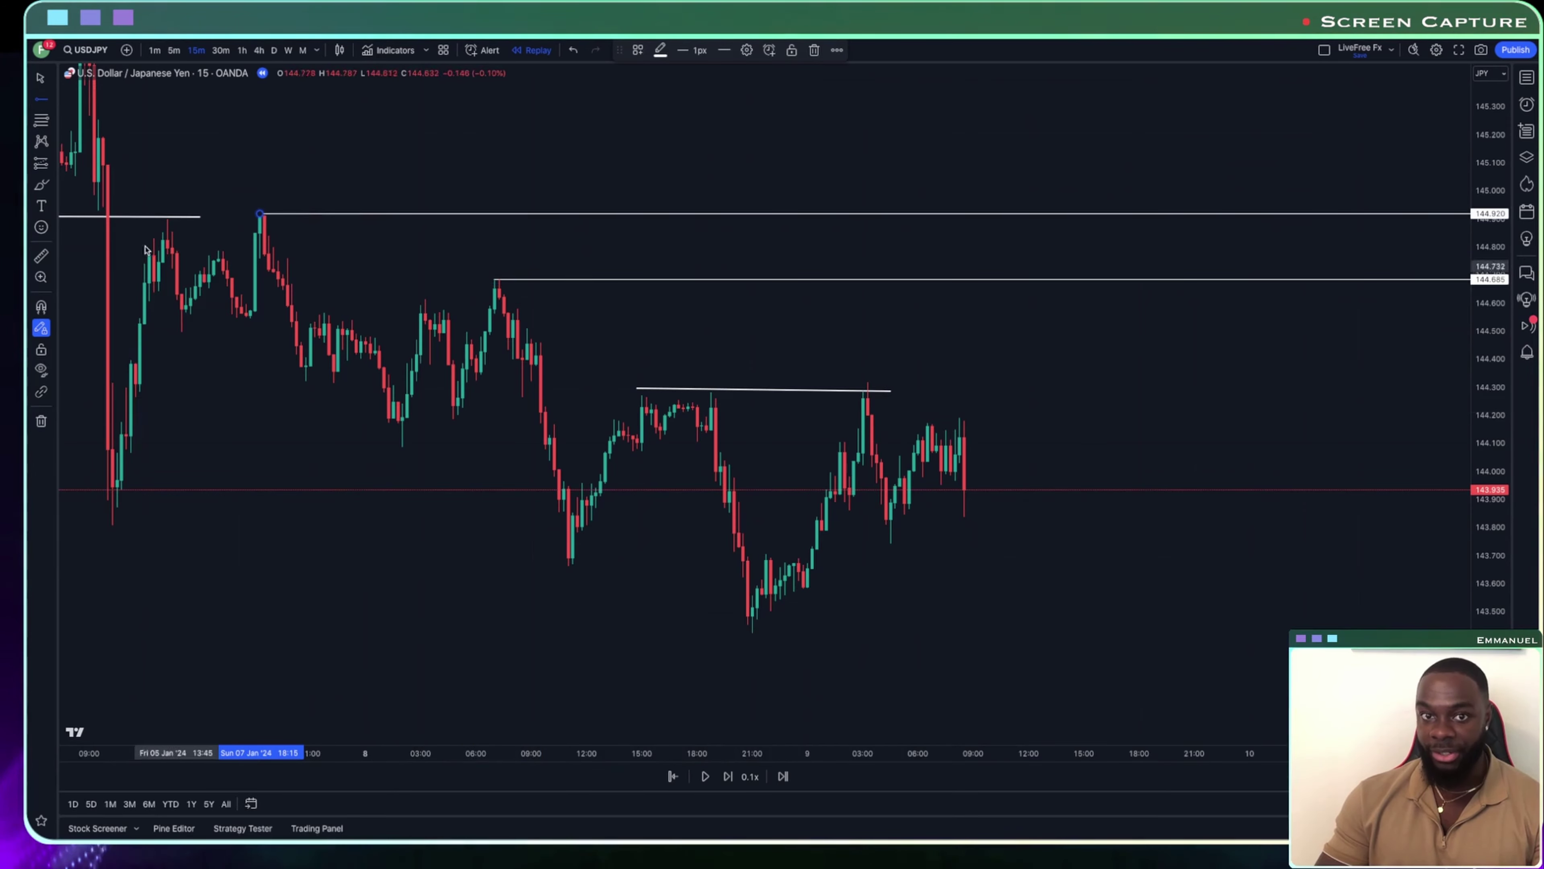
mouse_move(545, 183)
left_mouse_down()
mouse_move(620, 293)
mouse_move(565, 248)
mouse_move(527, 314)
left_mouse_up()
left_click(42, 98)
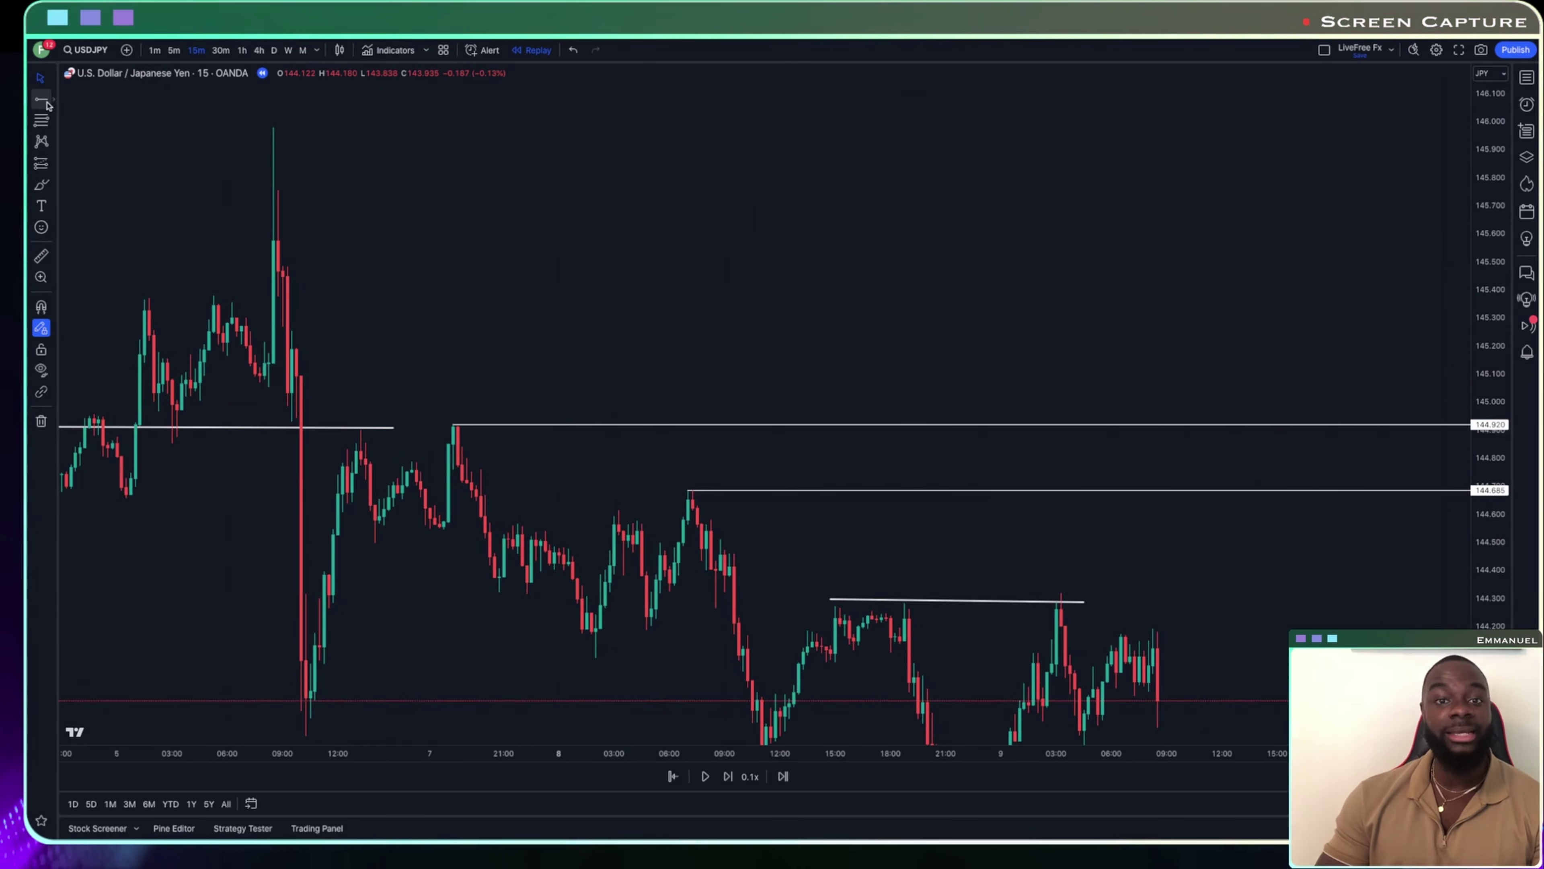
left_click(273, 128)
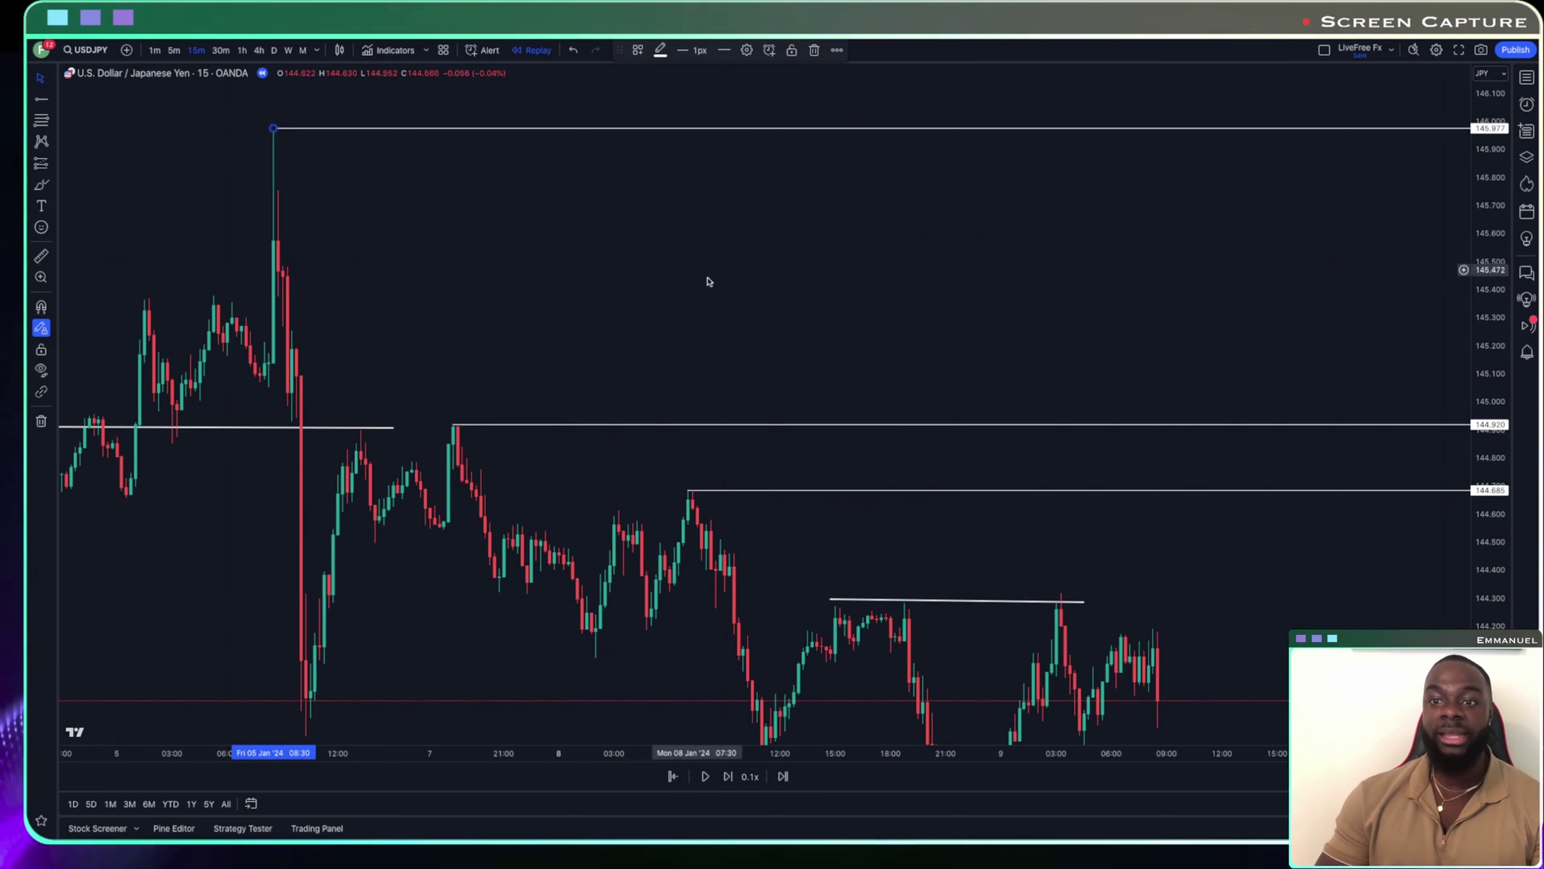
Advance the replay candle by candle to the large bullish candle at 10:30 on 9 January
left_click_drag(707, 282, 458, 172)
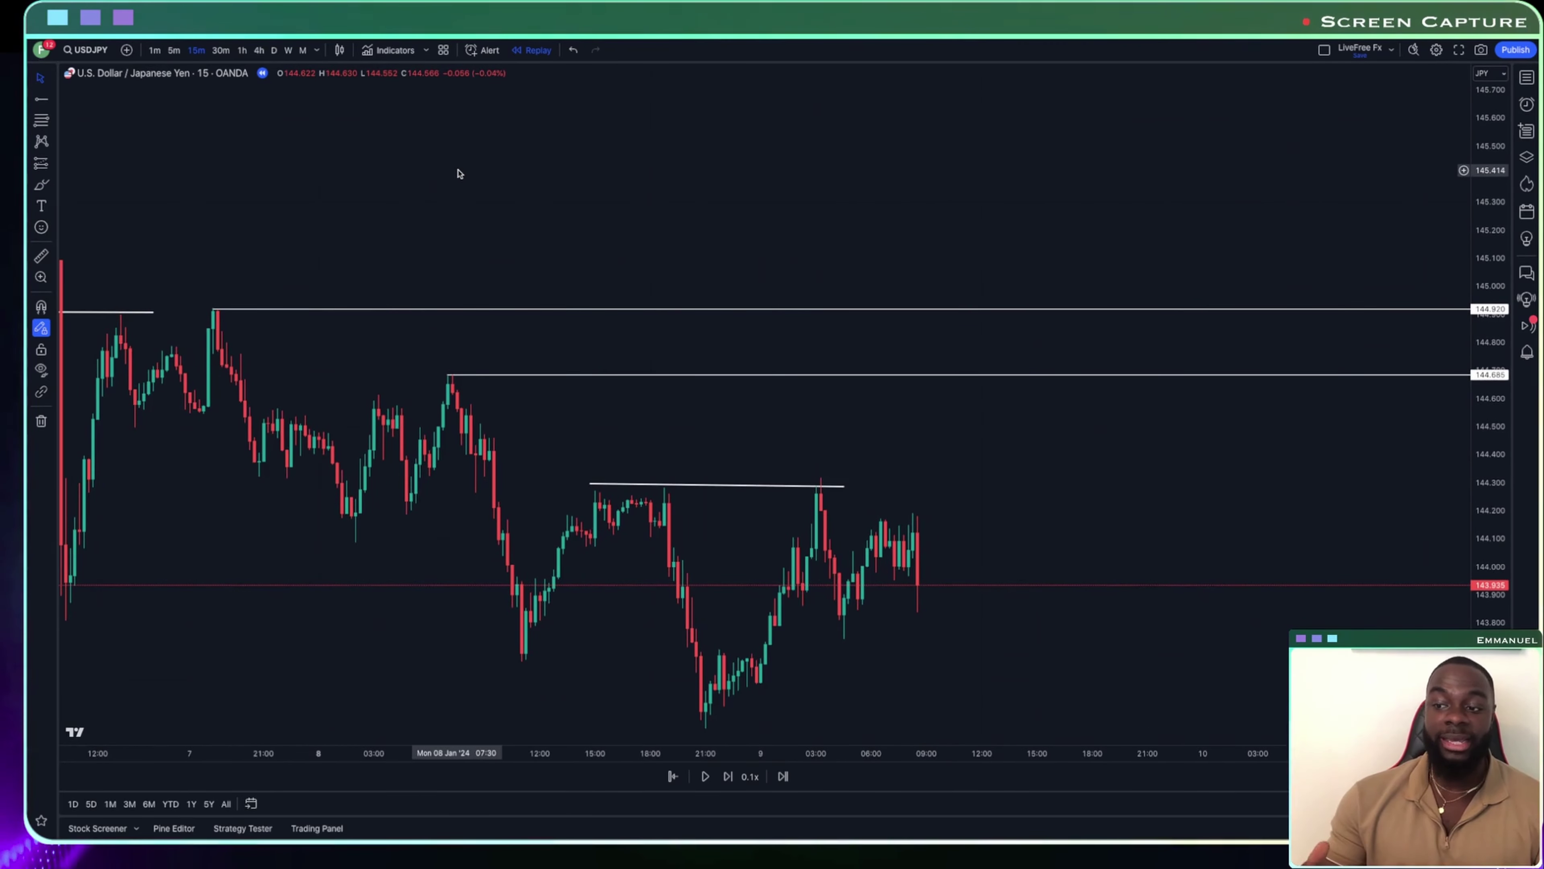
left_click_drag(948, 631, 864, 552)
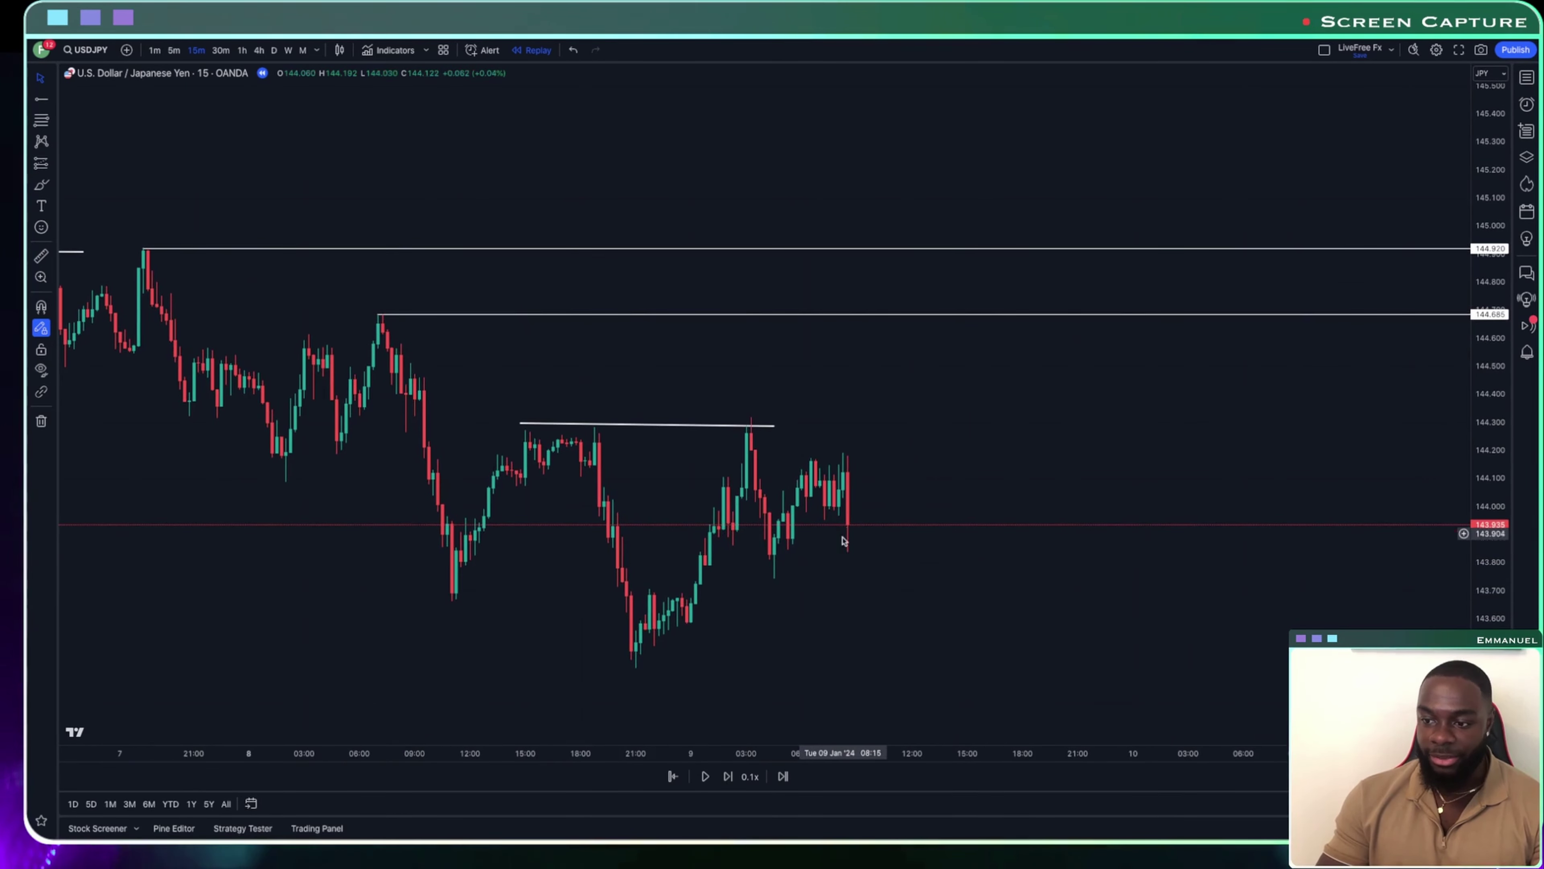
left_click(728, 776)
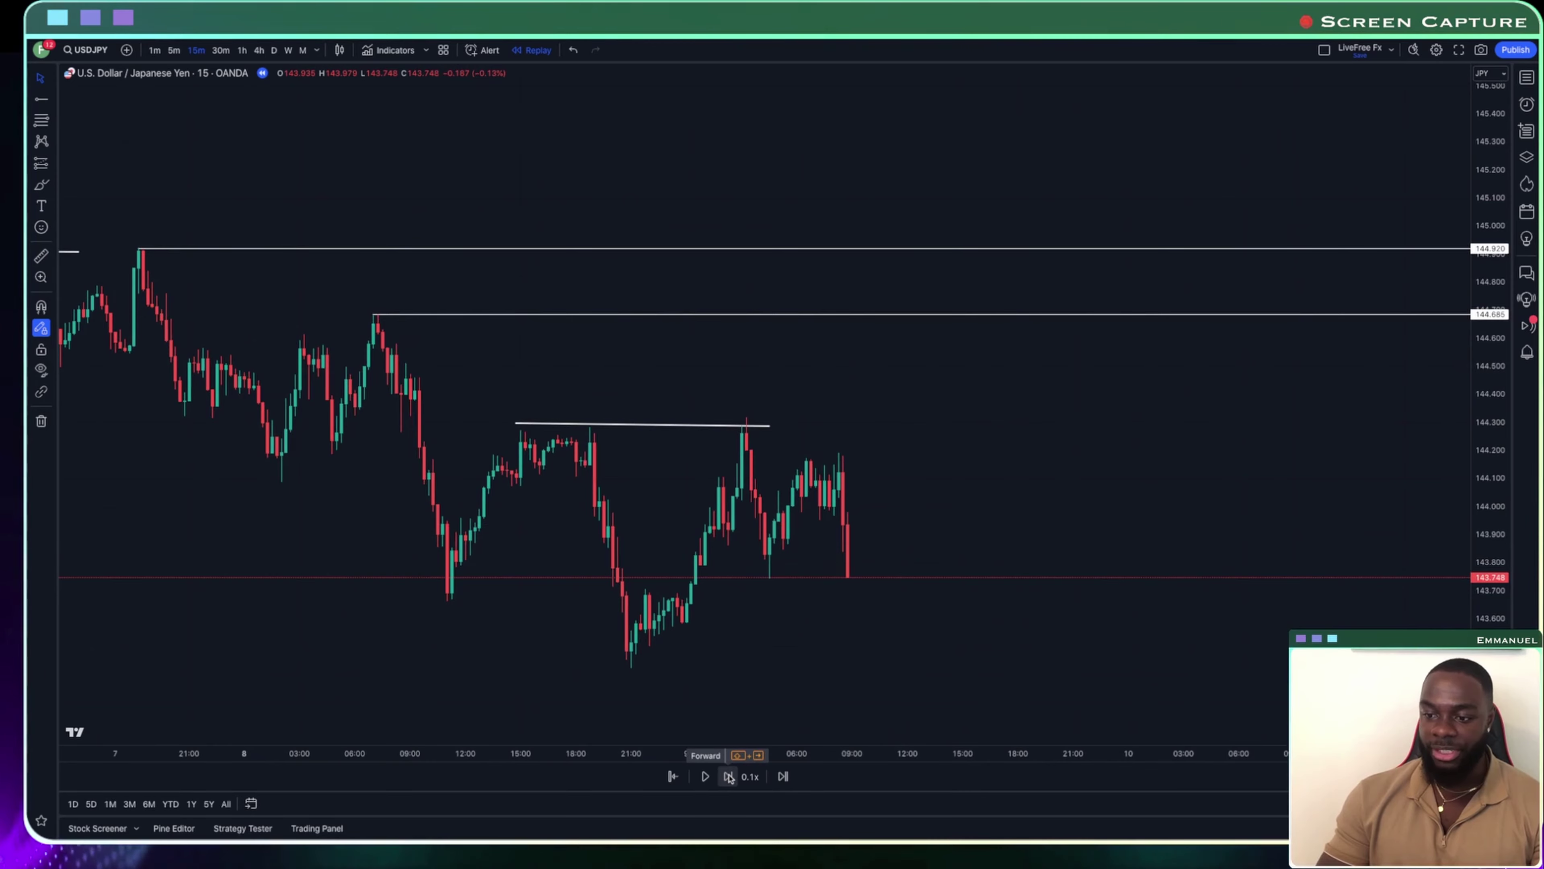
left_click(728, 777)
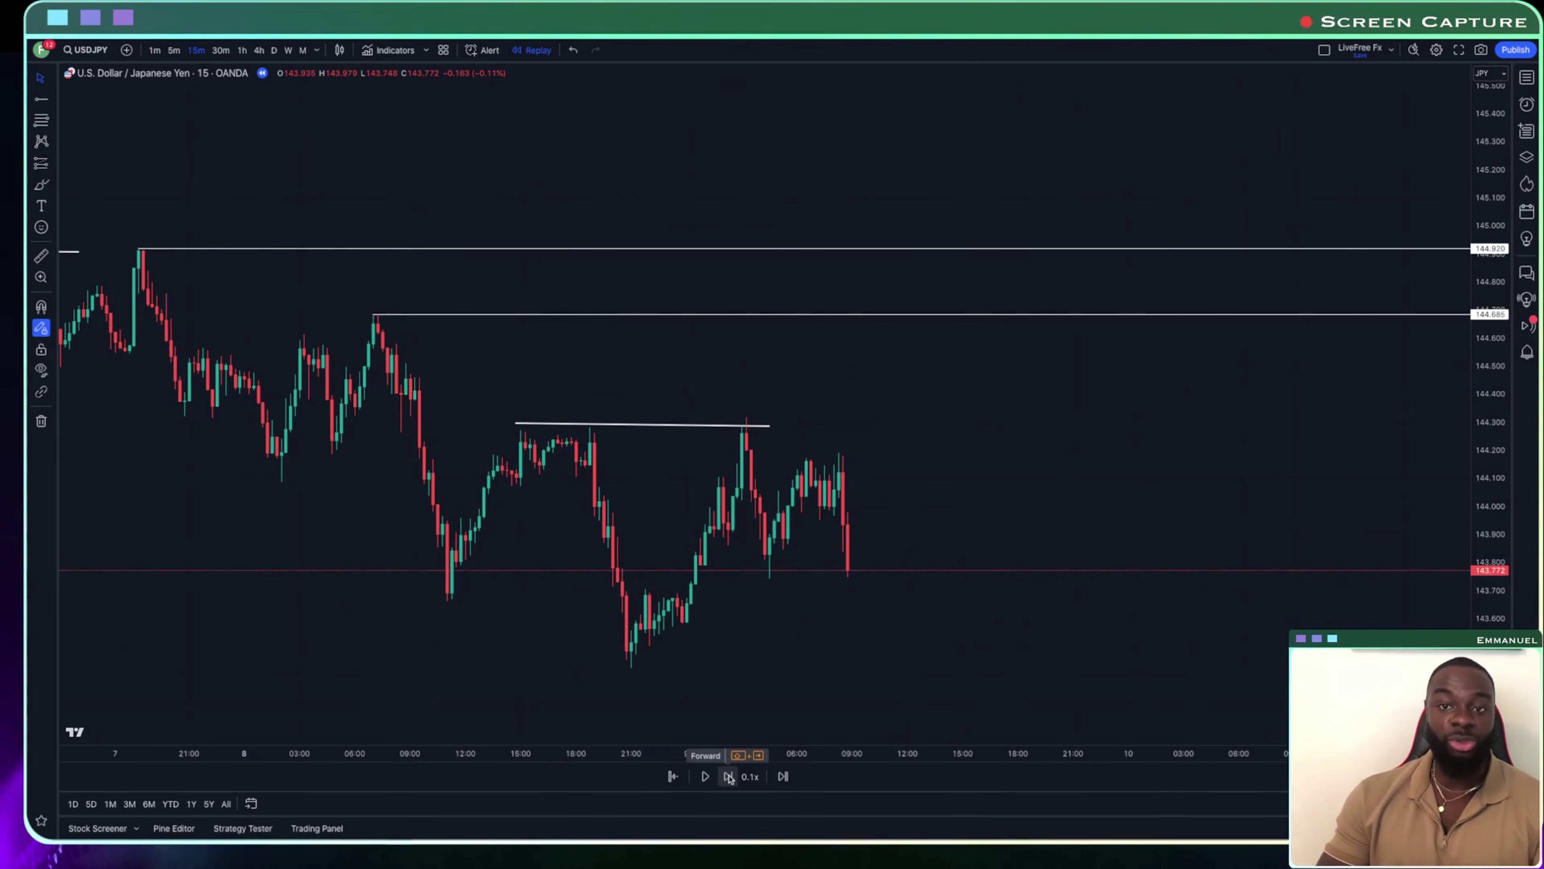
left_click(728, 777)
left_click(728, 777)
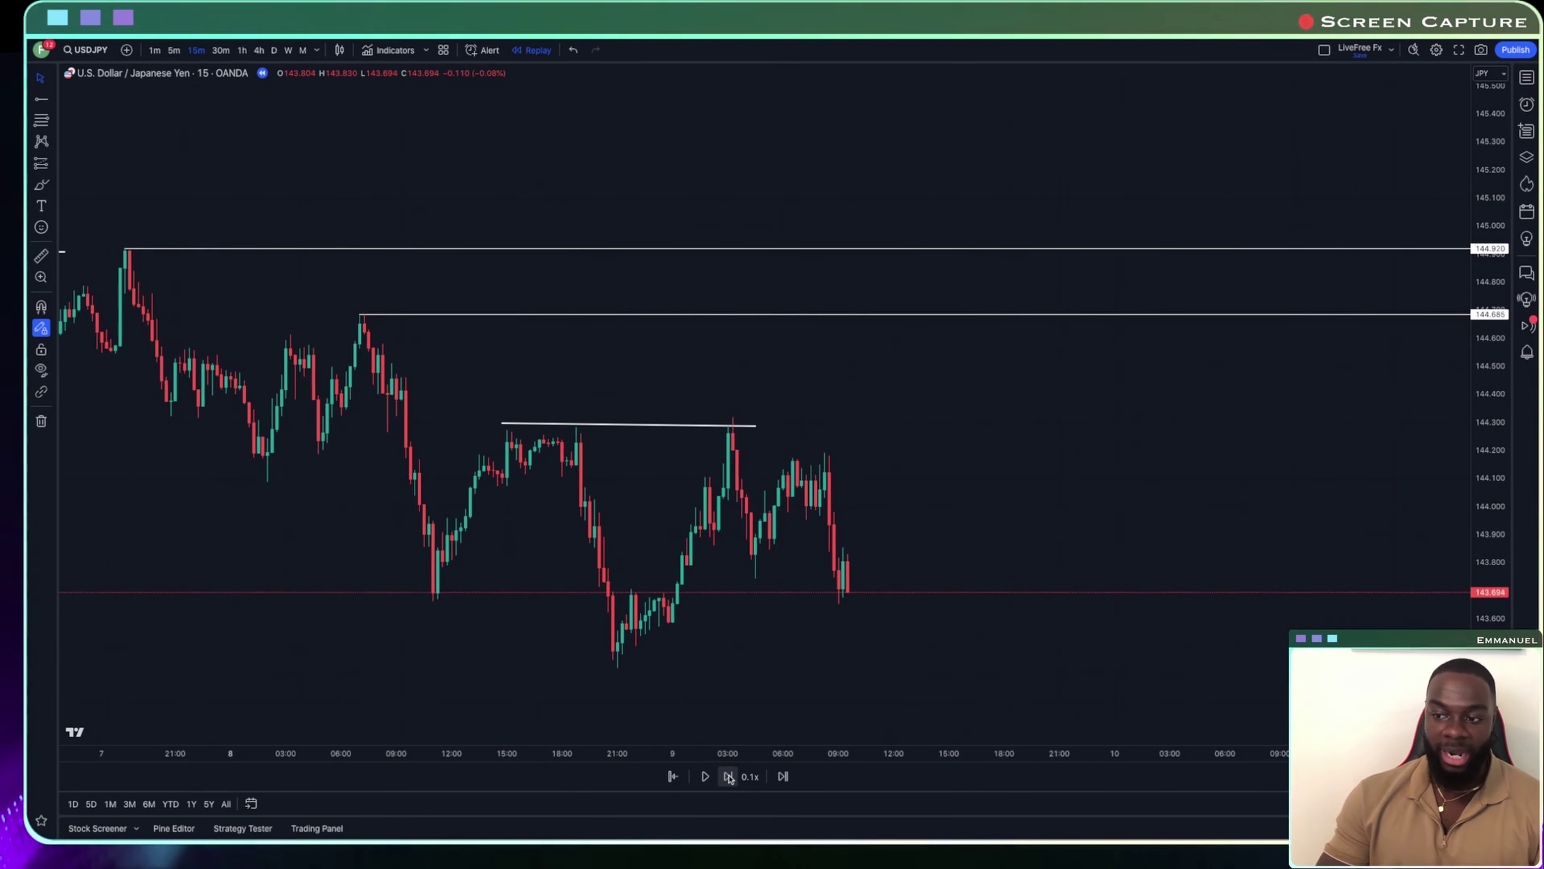
left_click(728, 777)
left_click(728, 777)
left_click(728, 777)
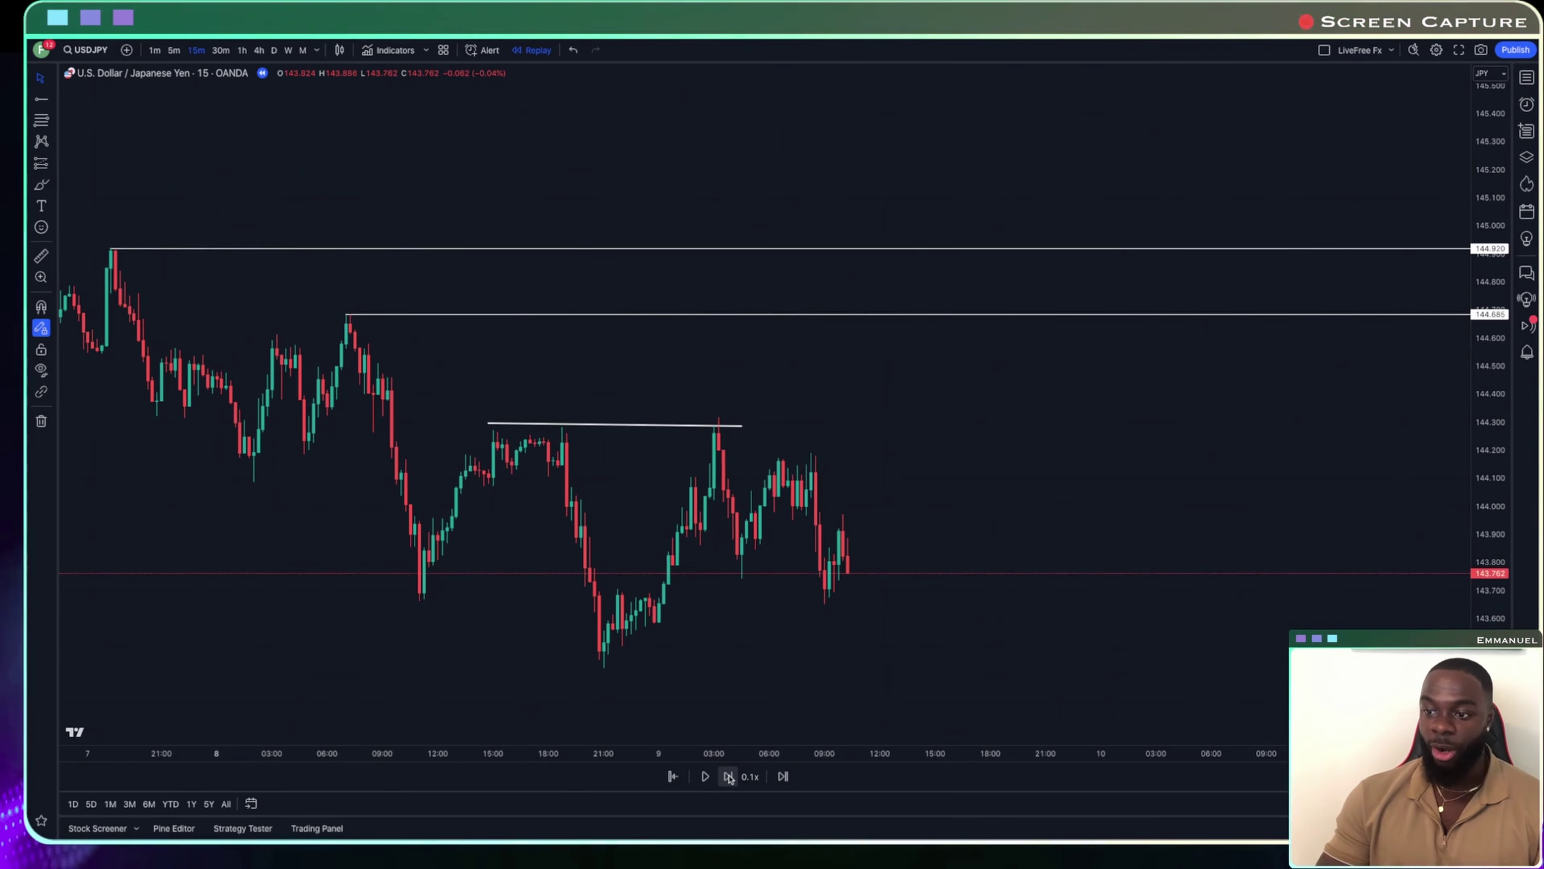
left_click(728, 777)
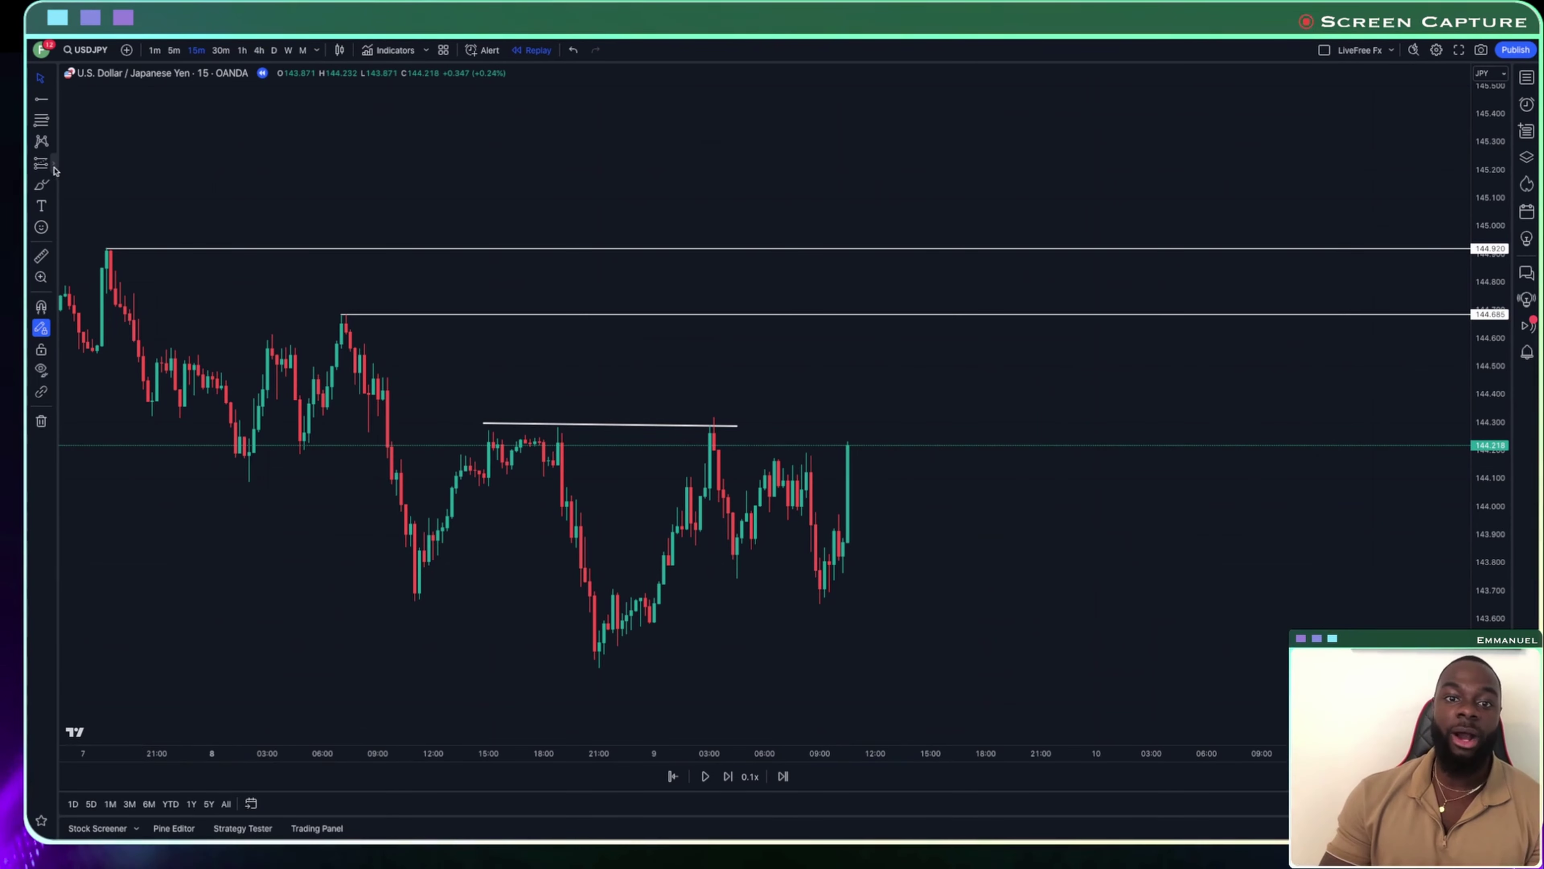
Place a long position on the 9 January 10:30 candle with entry at 144.212, stop at 143.864 and target at 145.276
left_click(52, 163)
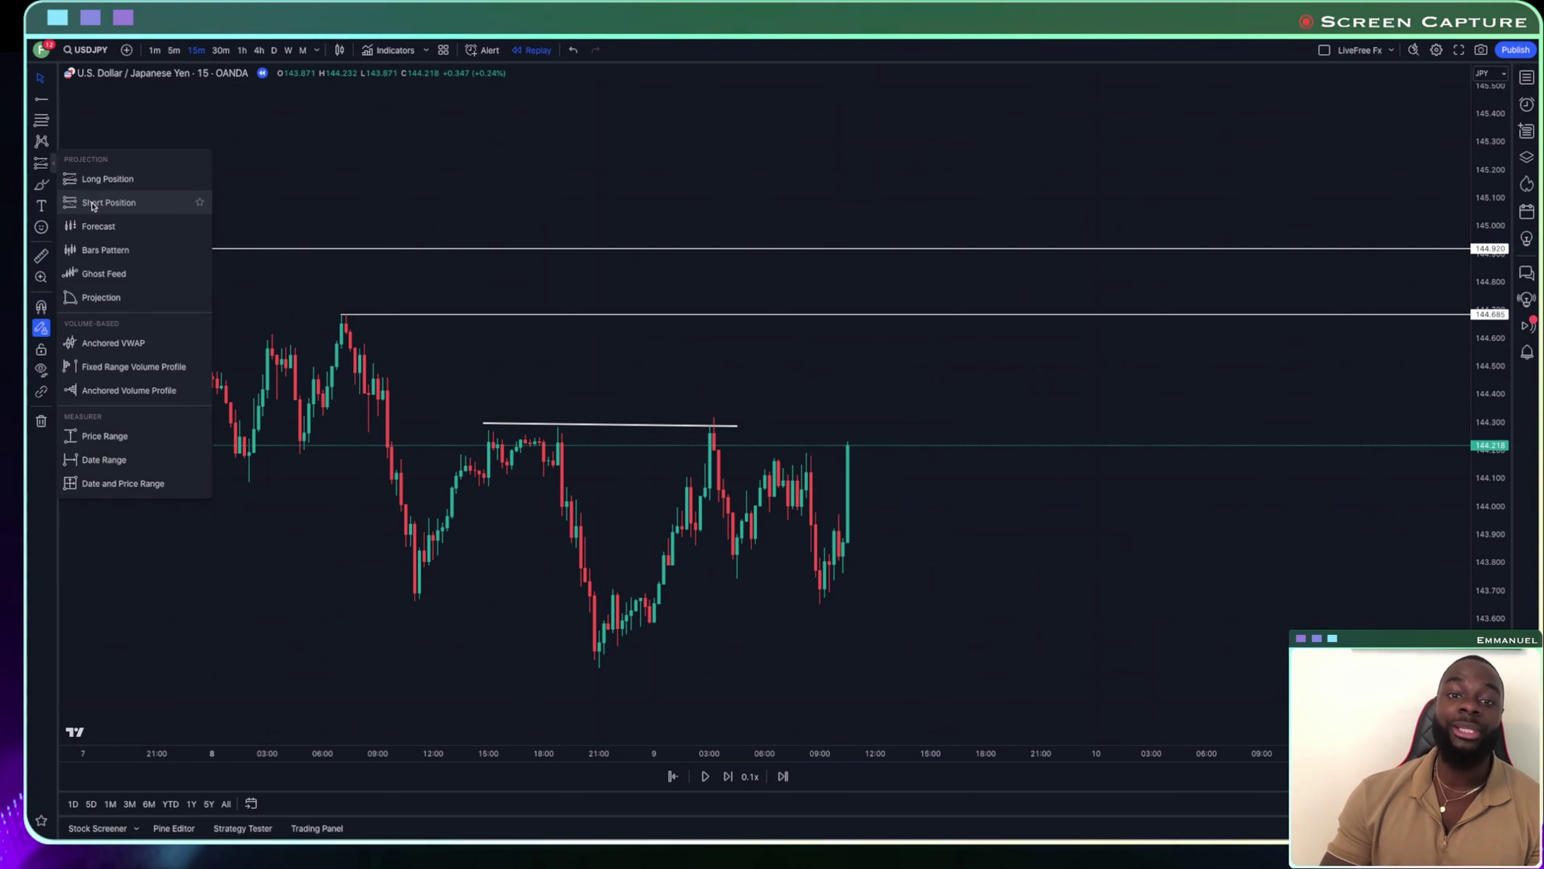
left_click(107, 179)
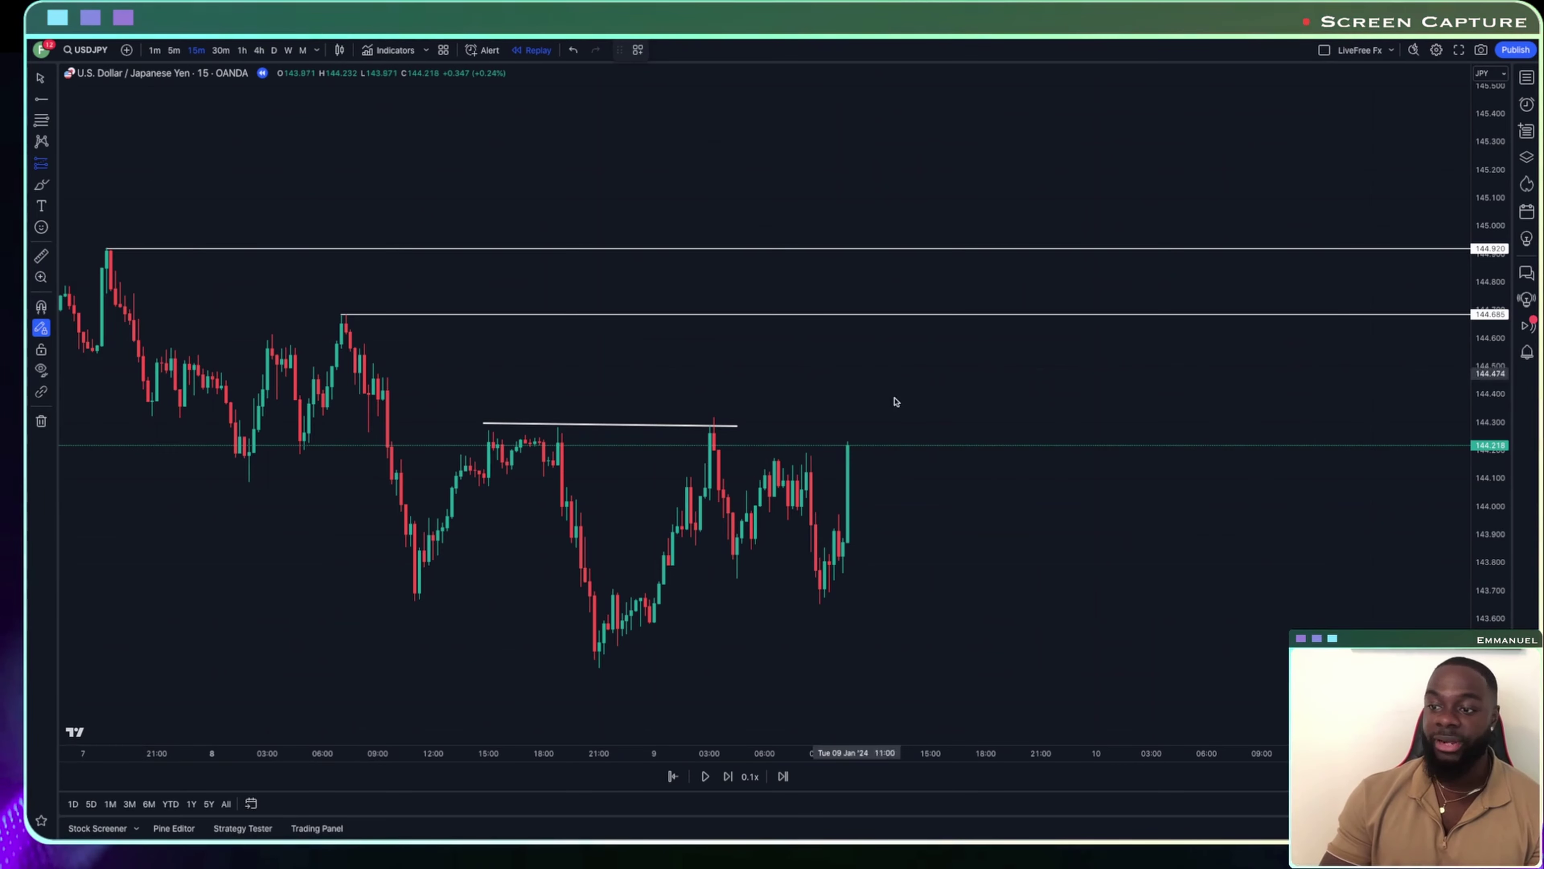
left_click(847, 447)
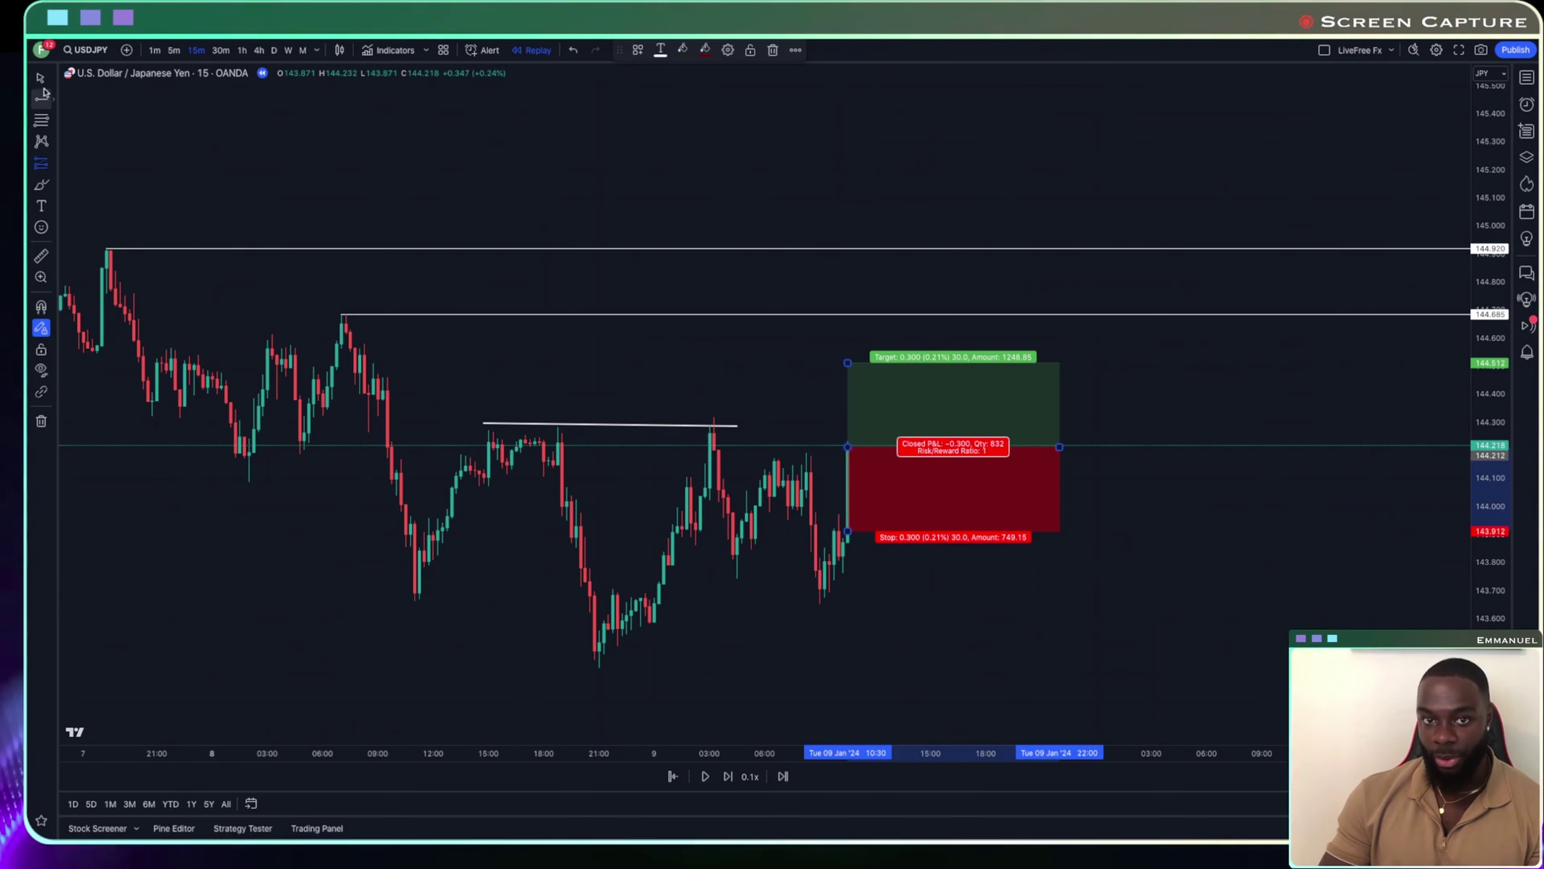
left_click(54, 81)
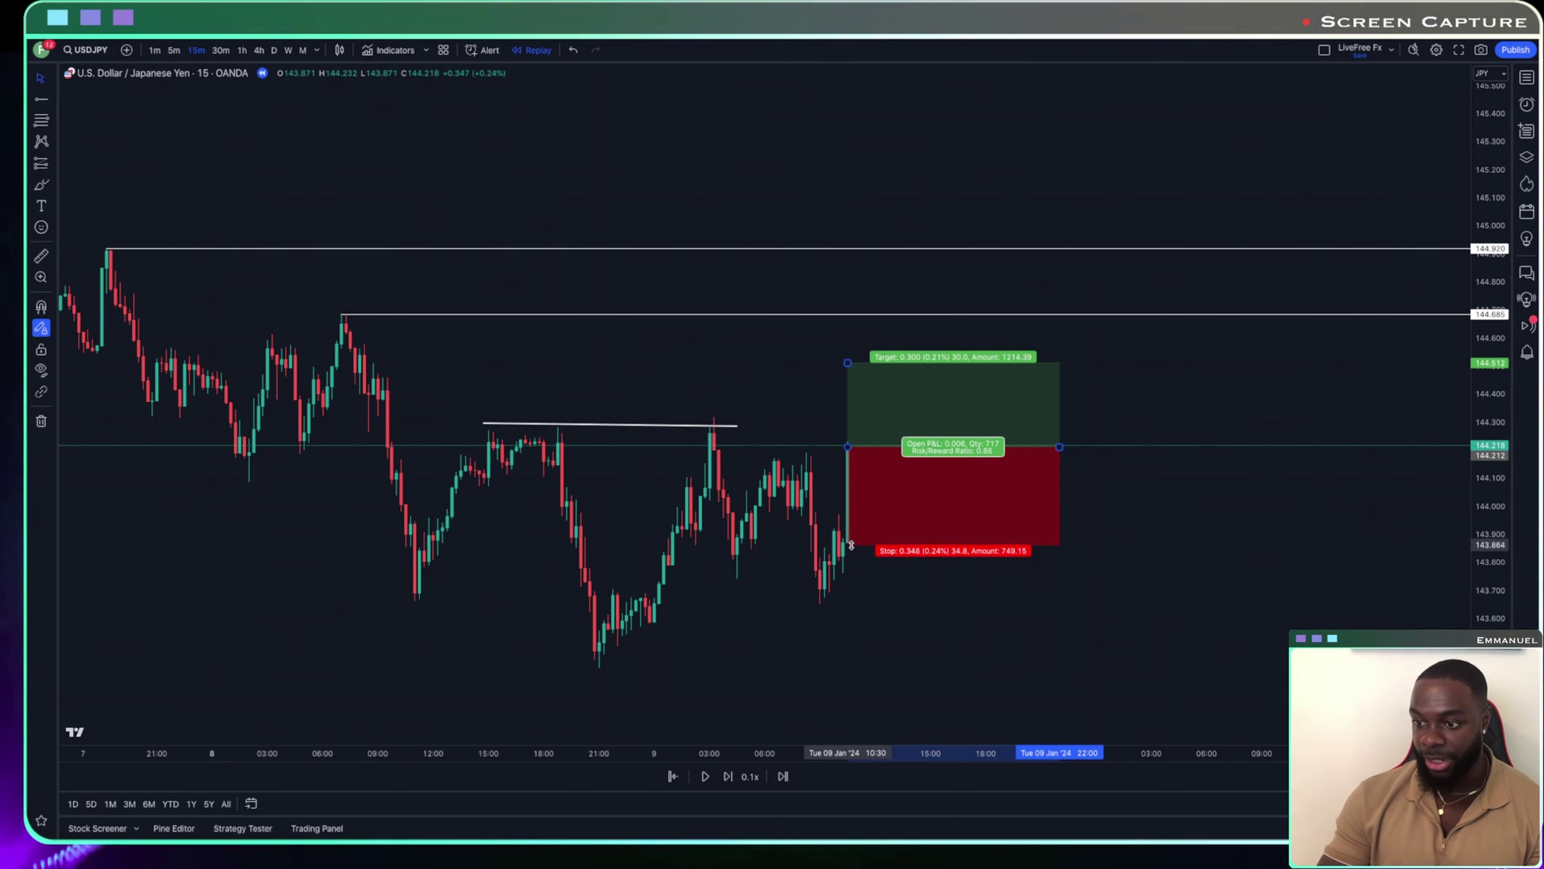
left_click_drag(805, 521, 905, 616)
left_click(947, 454)
left_click_drag(947, 454, 962, 294)
left_click(812, 392)
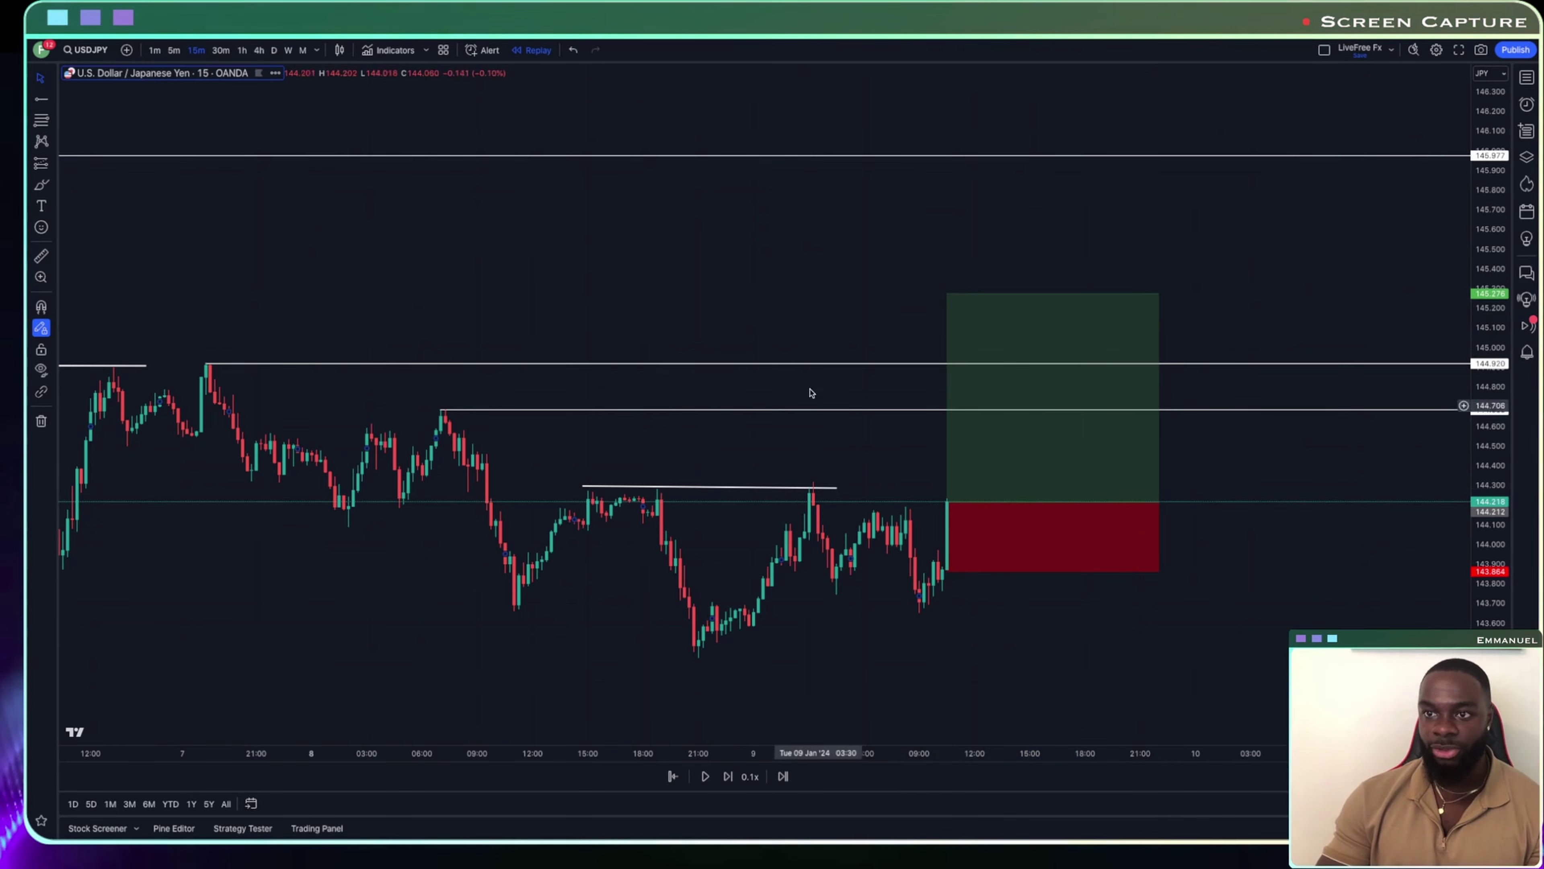
Advance the replay candle by candle until price passes the long position's 145.276 target on 10 January
left_click(729, 778)
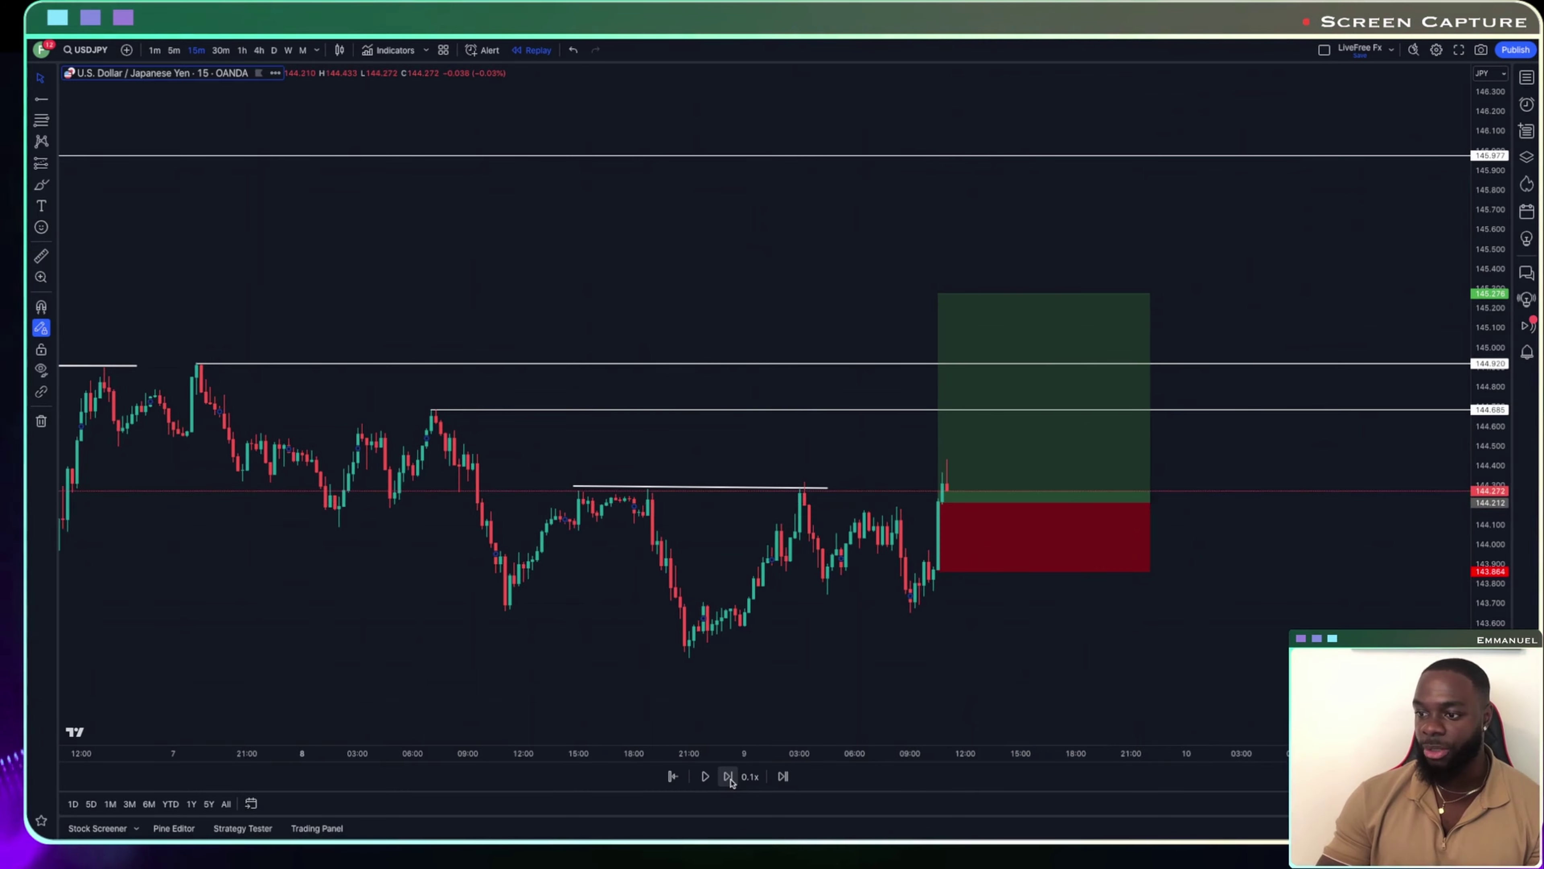
left_click(729, 778)
left_click(729, 777)
left_click(729, 777)
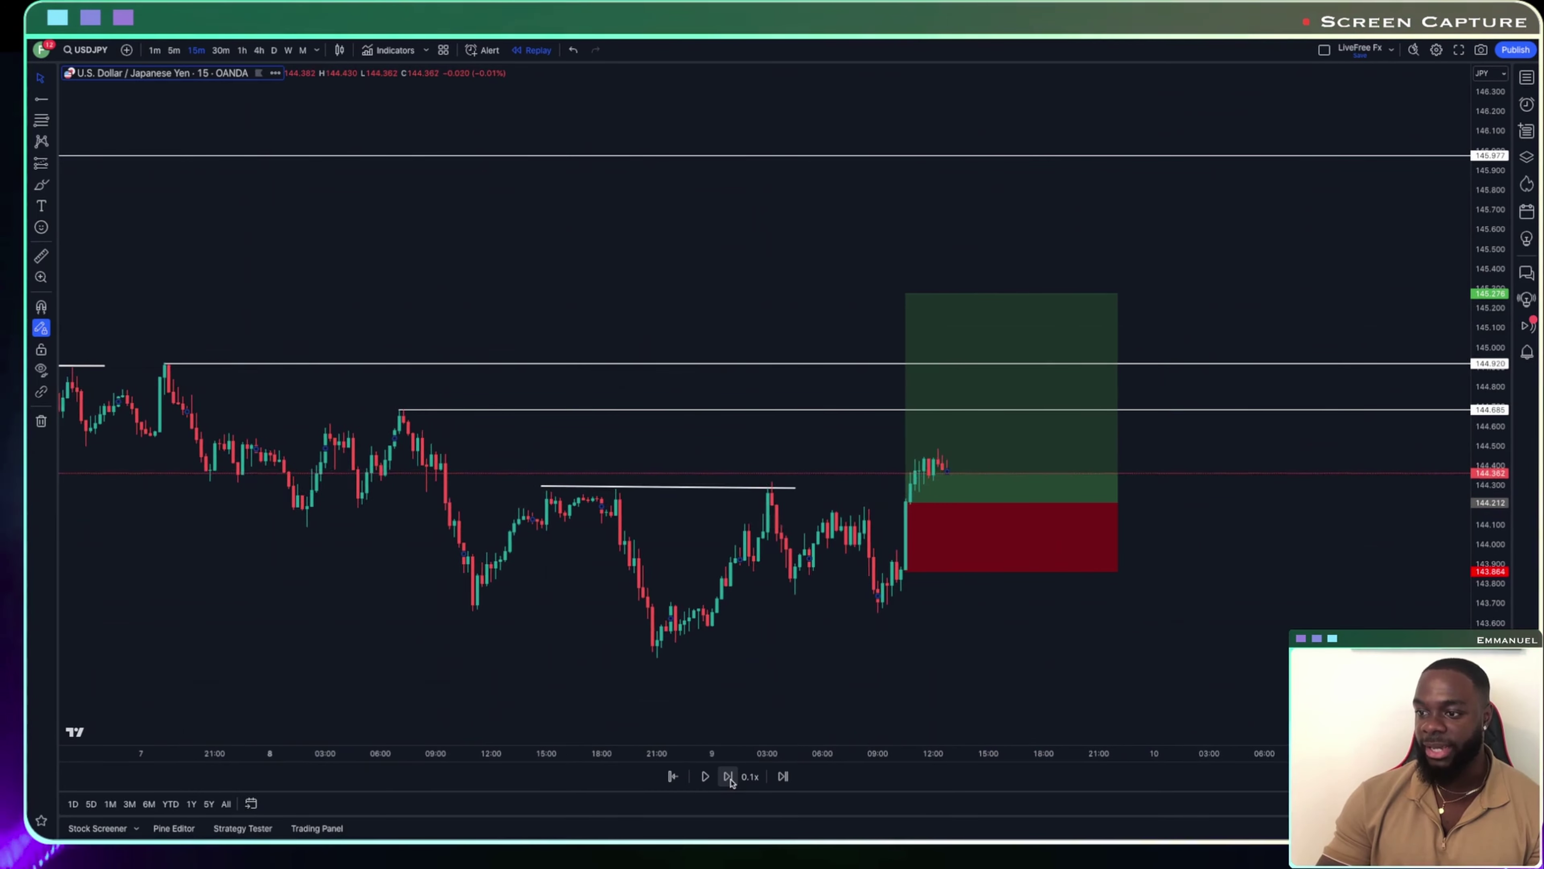
left_click(729, 777)
left_click(729, 778)
left_click(729, 777)
left_click(729, 778)
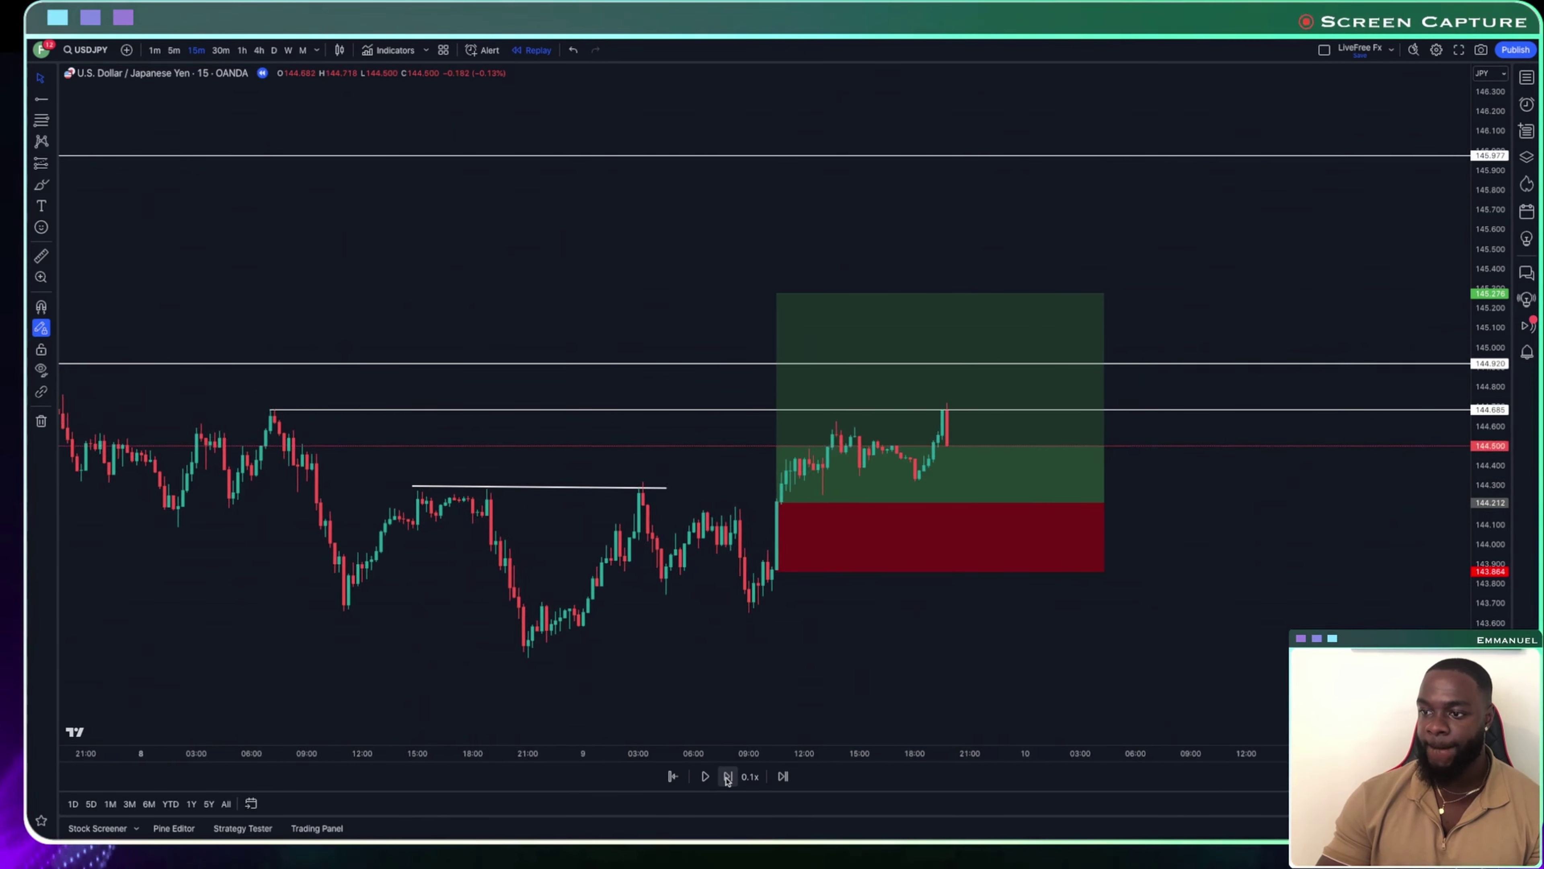
left_click(729, 777)
left_click(728, 777)
left_click(727, 777)
left_click(728, 777)
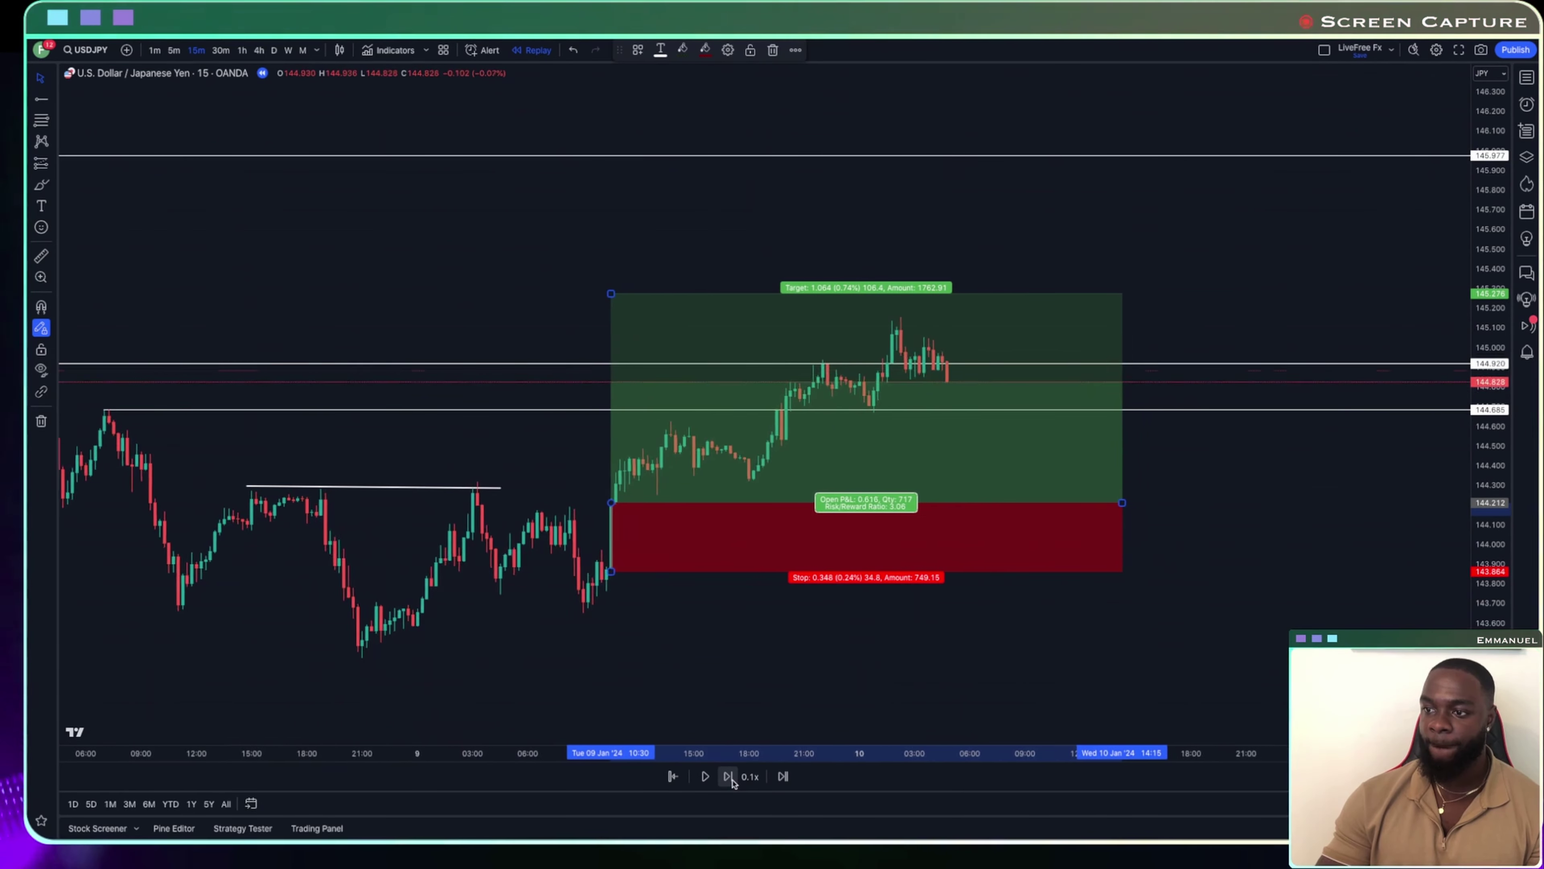
left_click(728, 778)
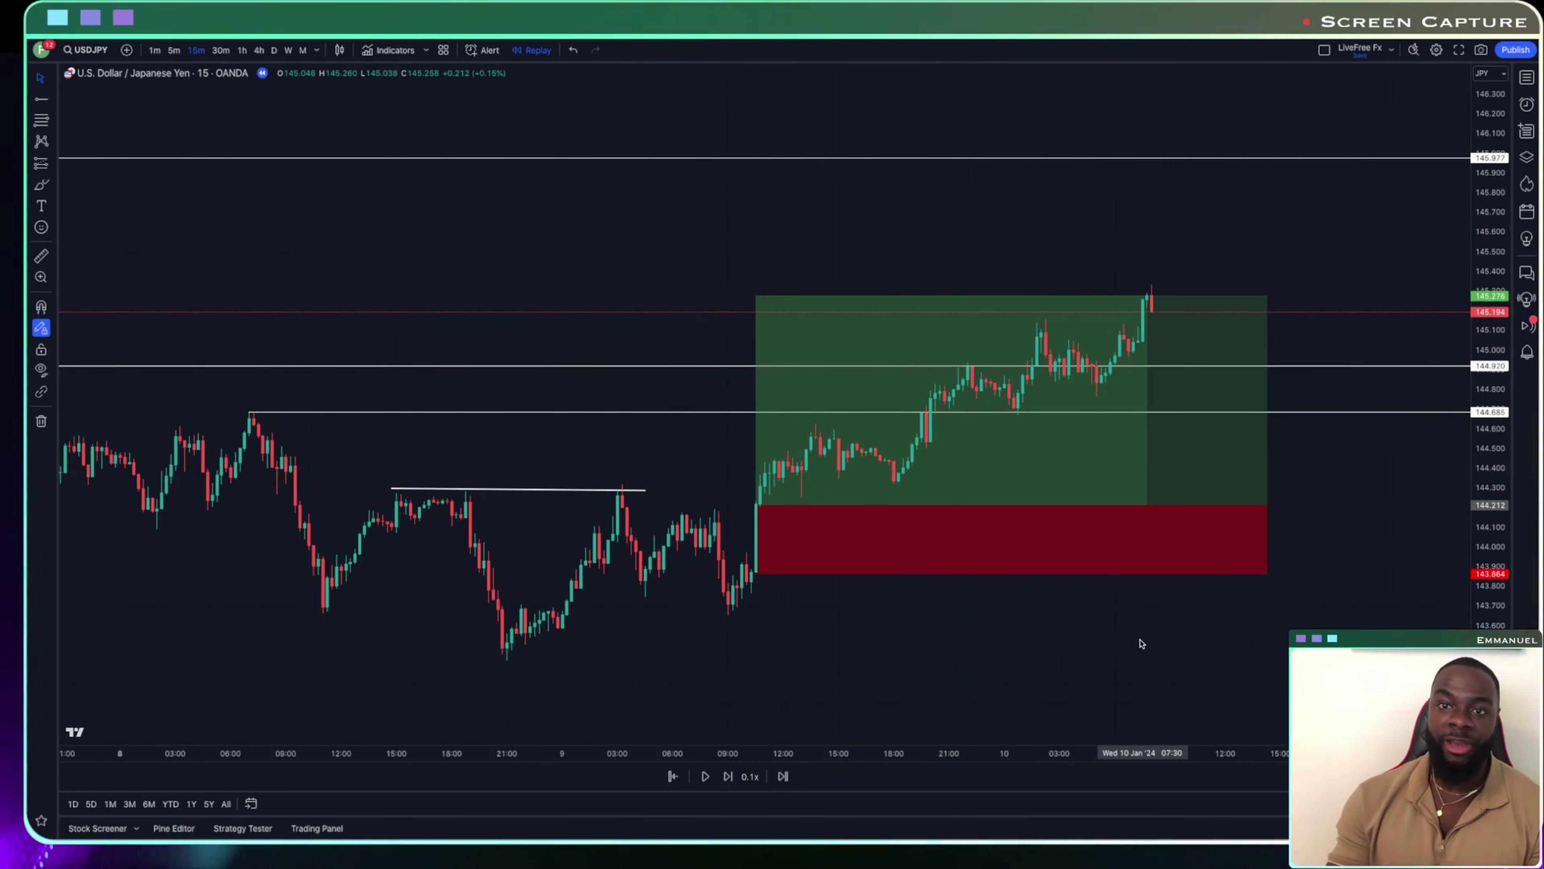